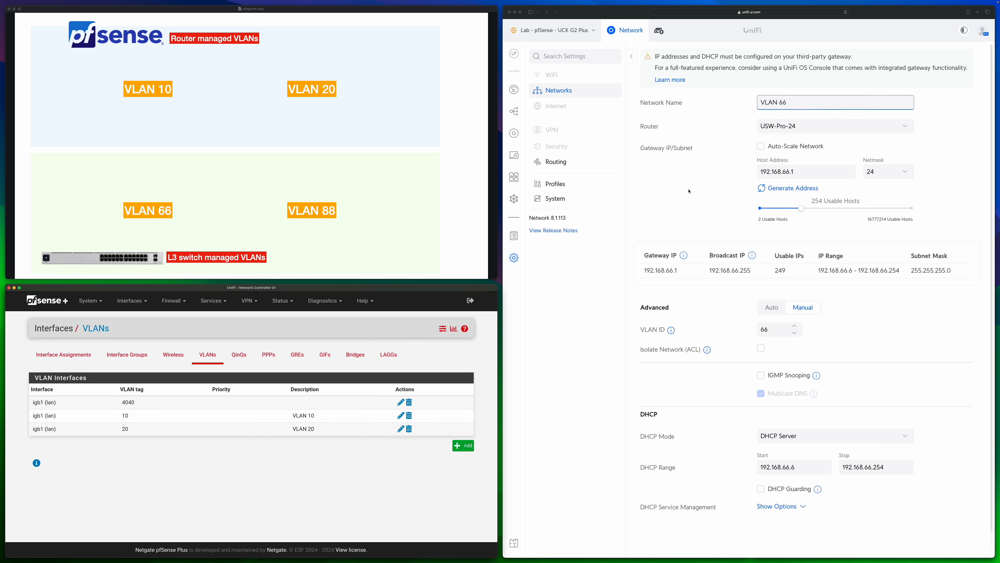
# Open the UniFi networks list and switch to the pfSense VLAN interfaces page to compare the VLAN tags
pyautogui.click(559, 90)
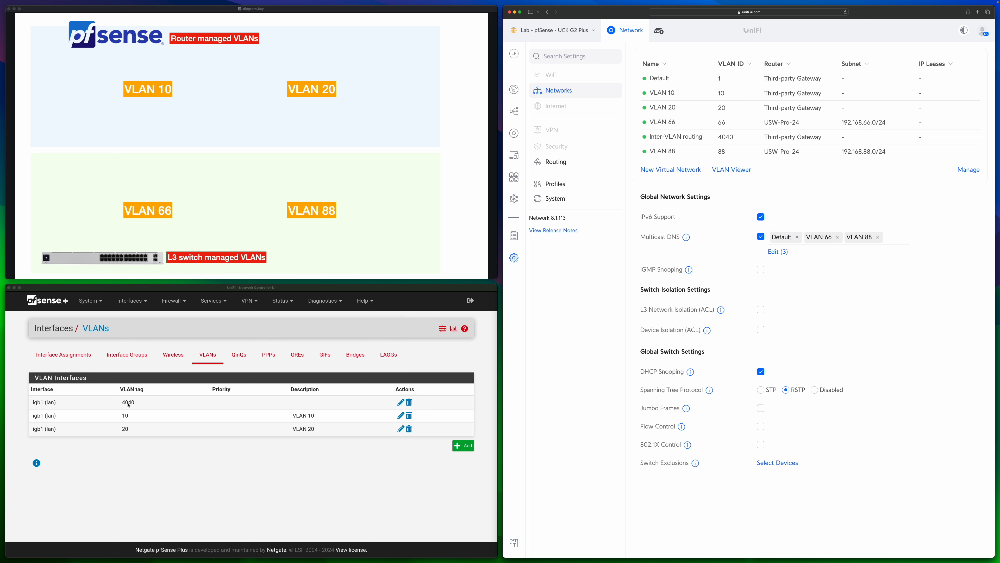
pyautogui.click(303, 499)
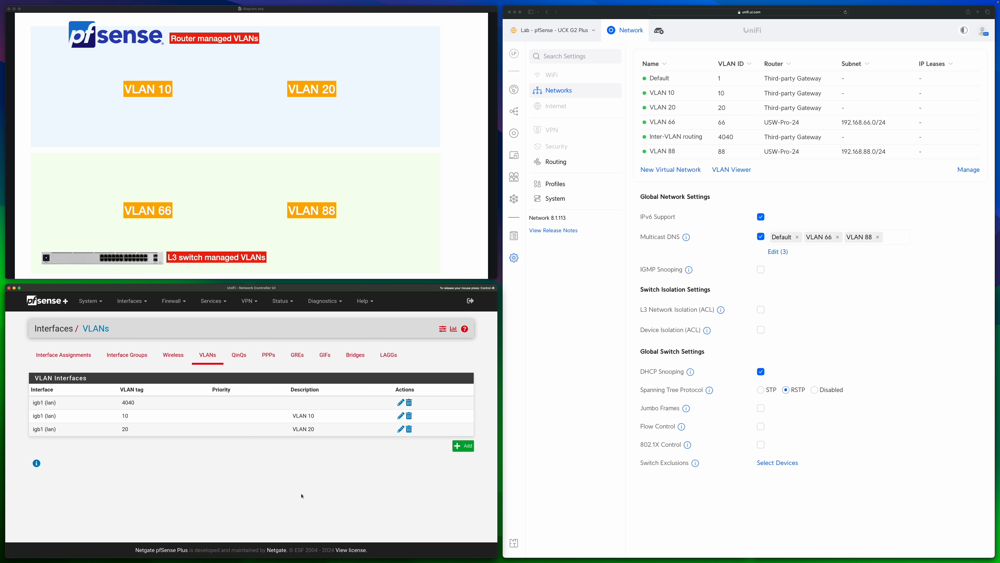
pyautogui.press('ctrl+super')
# Open the First_UniFi_L3_Switch gateway from the pfSense routing settings to inspect its gateway IP address
pyautogui.click(91, 305)
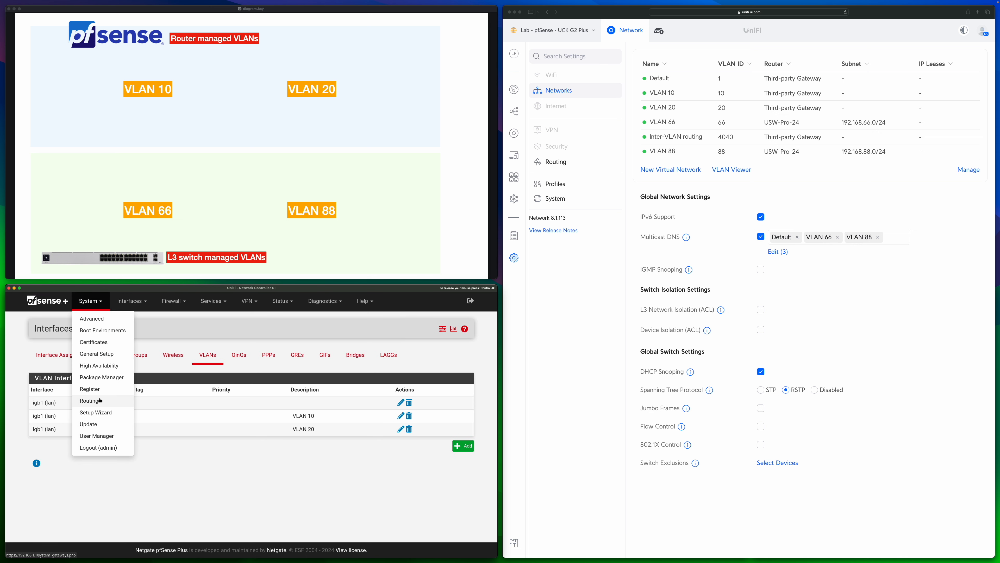
pyautogui.click(90, 400)
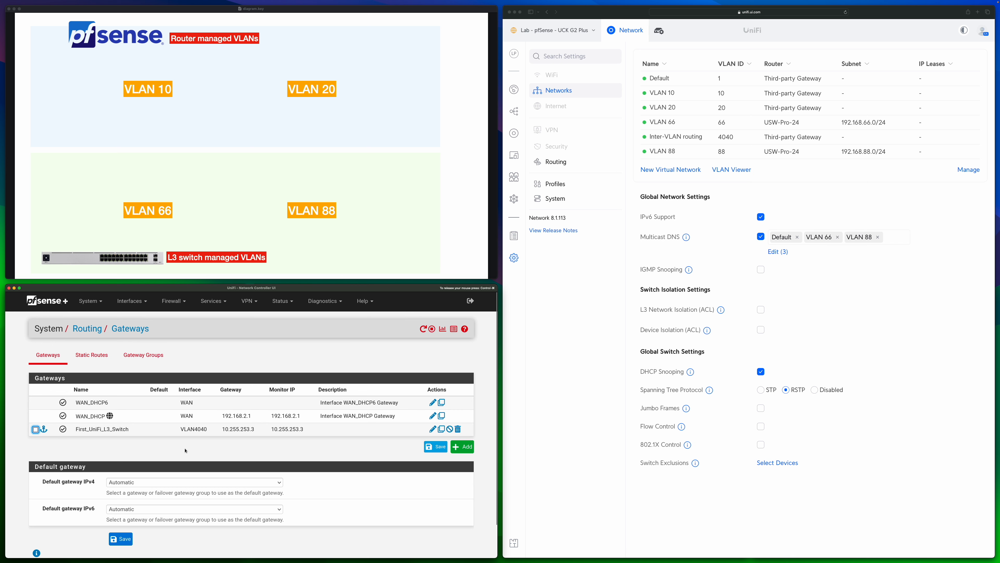
pyautogui.doubleClick(179, 429)
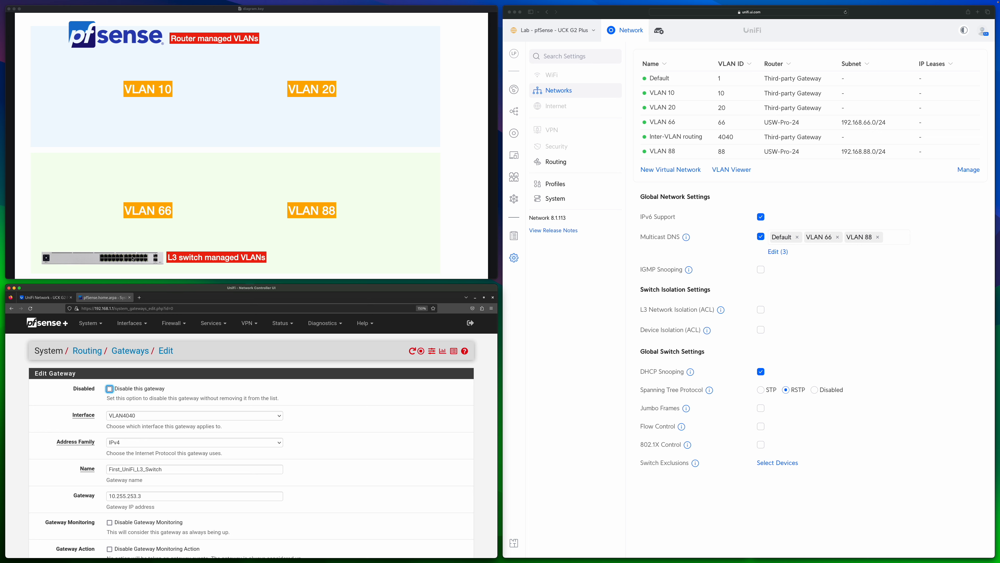
pyautogui.click(146, 474)
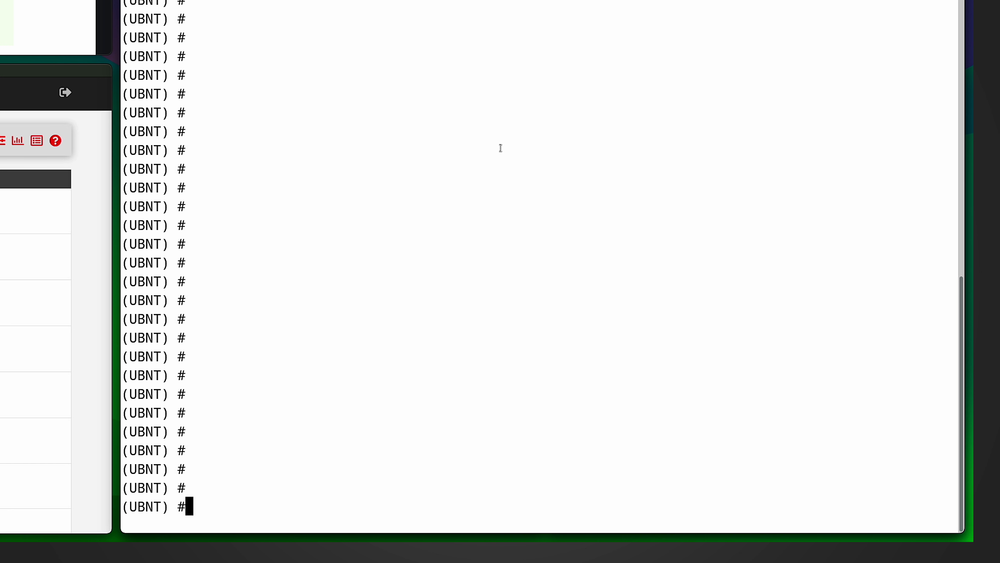
# Run "show ip interface brief" in the switch's UBNT console to list its VLAN interface addresses
pyautogui.write('show ip interface brief')
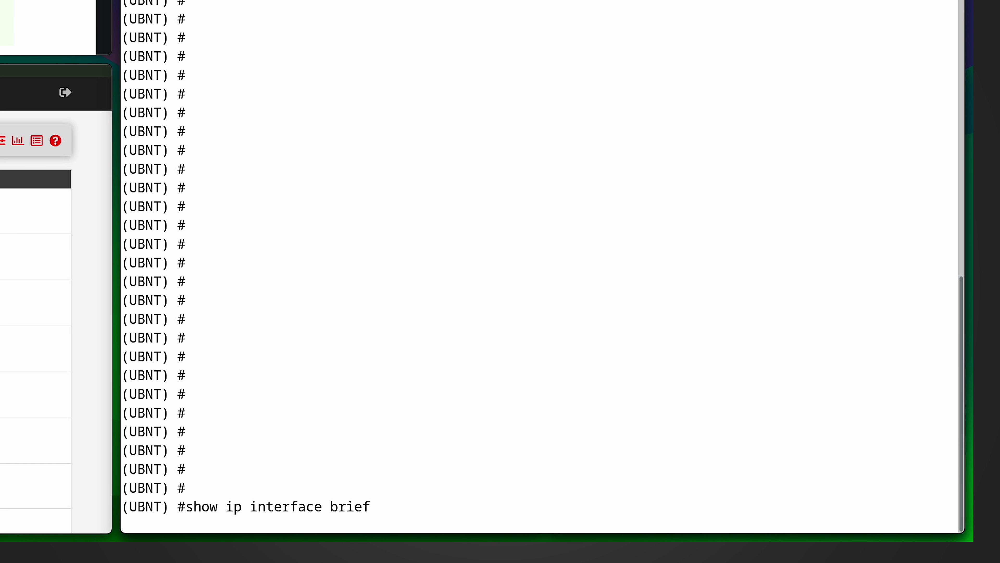
pyautogui.press('Return')
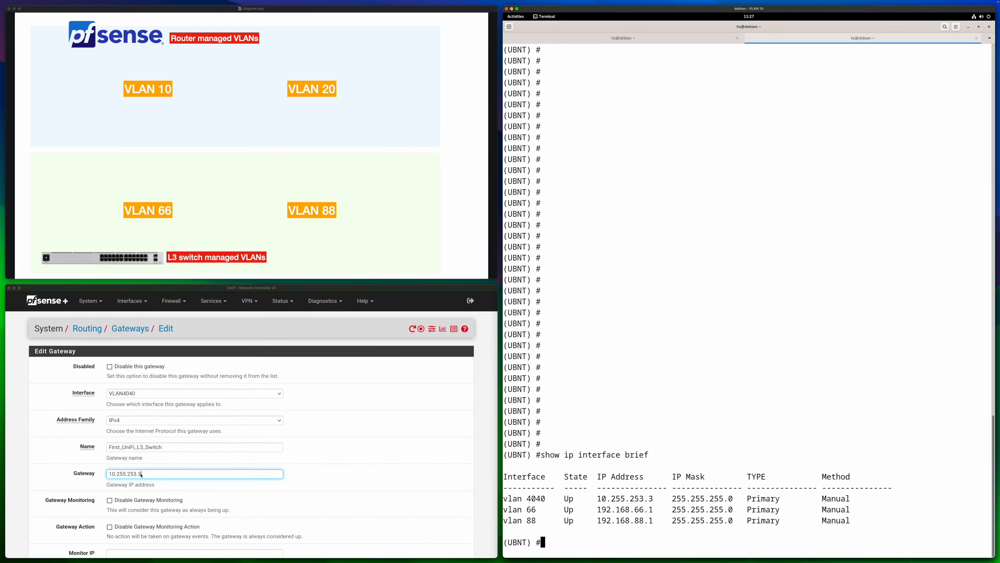
pyautogui.press('Return')
# Open the pfSense static routes and examine the 192.168.66.0/24 and 192.168.88.0/24 entries
pyautogui.click(95, 356)
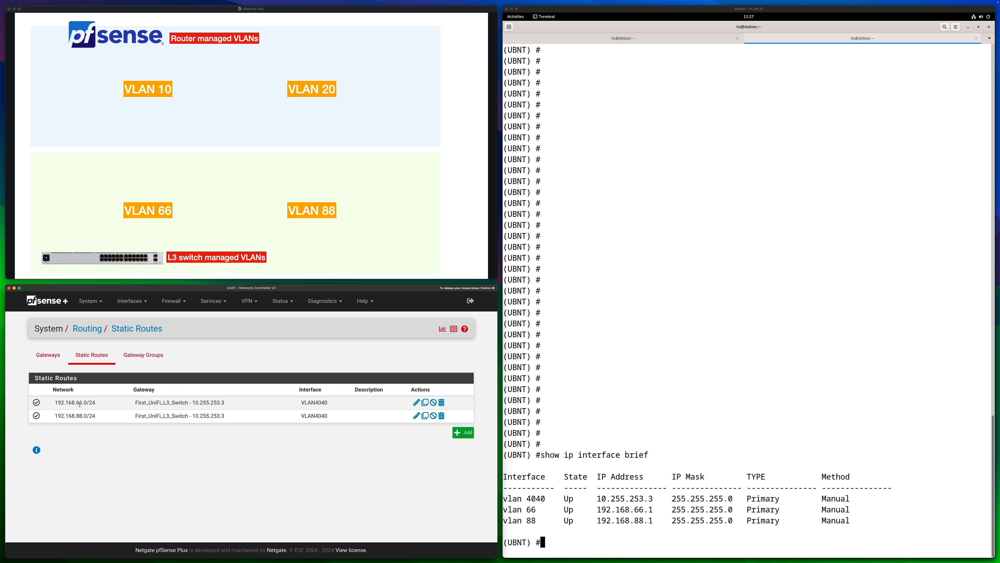
pyautogui.moveTo(87, 403); pyautogui.dragTo(63, 415)
pyautogui.click(104, 425)
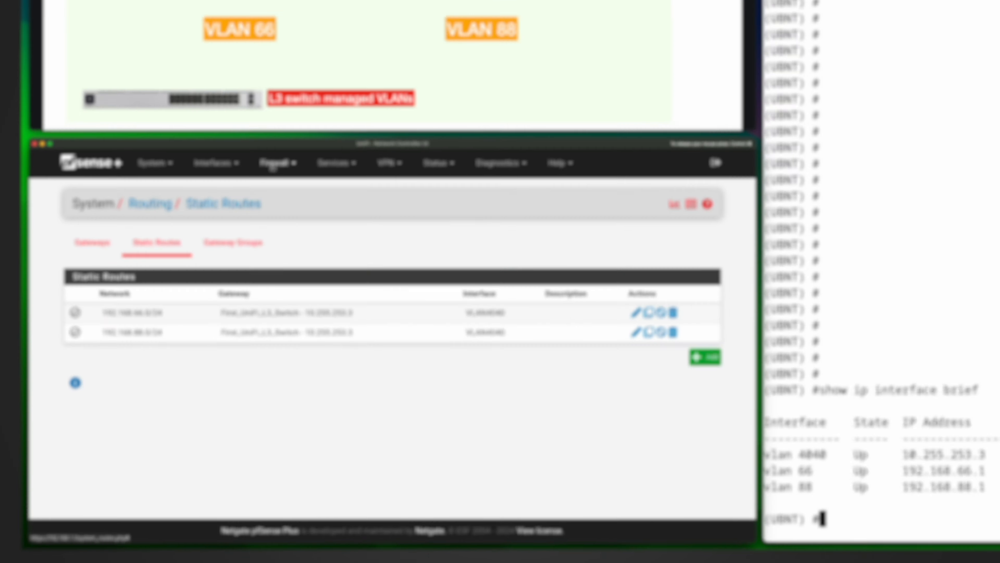
# Review the pfSense firewall rules for the VLAN4040, VLAN10 and VLAN20 interfaces
pyautogui.click(171, 301)
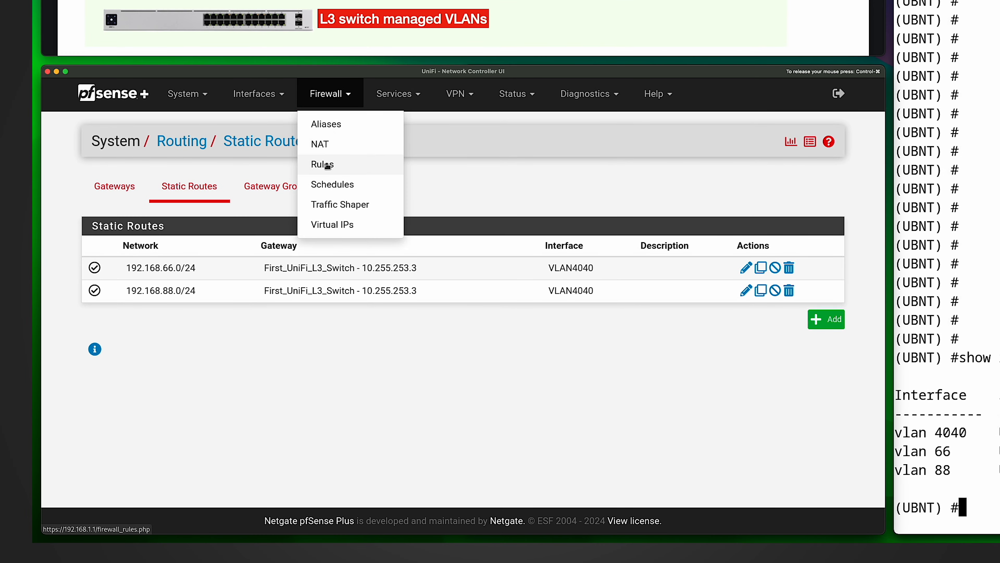
pyautogui.click(322, 164)
pyautogui.click(286, 198)
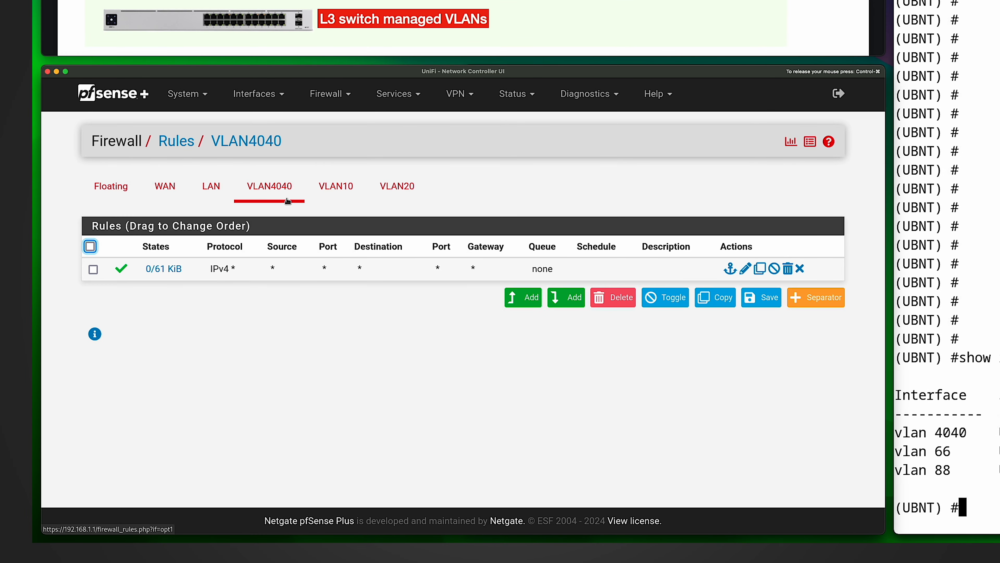
pyautogui.click(335, 194)
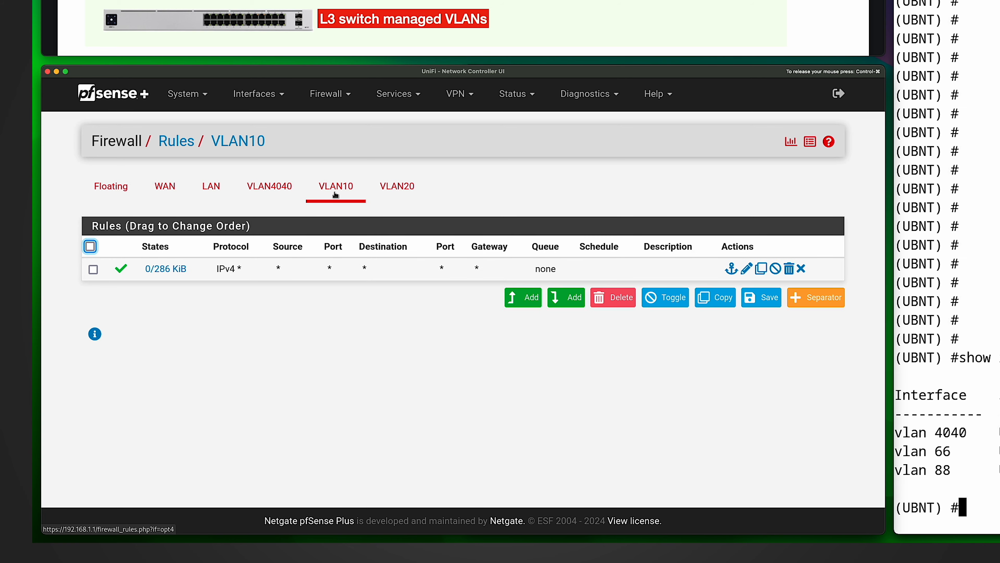
pyautogui.click(394, 189)
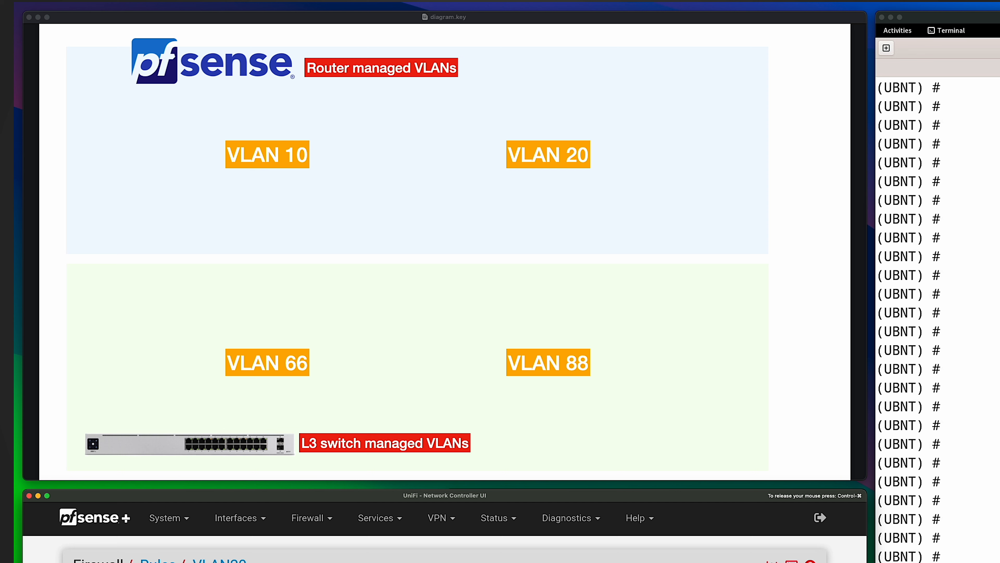
# Switch to the VLAN diagram presentation and advance its animation
pyautogui.click(787, 394)
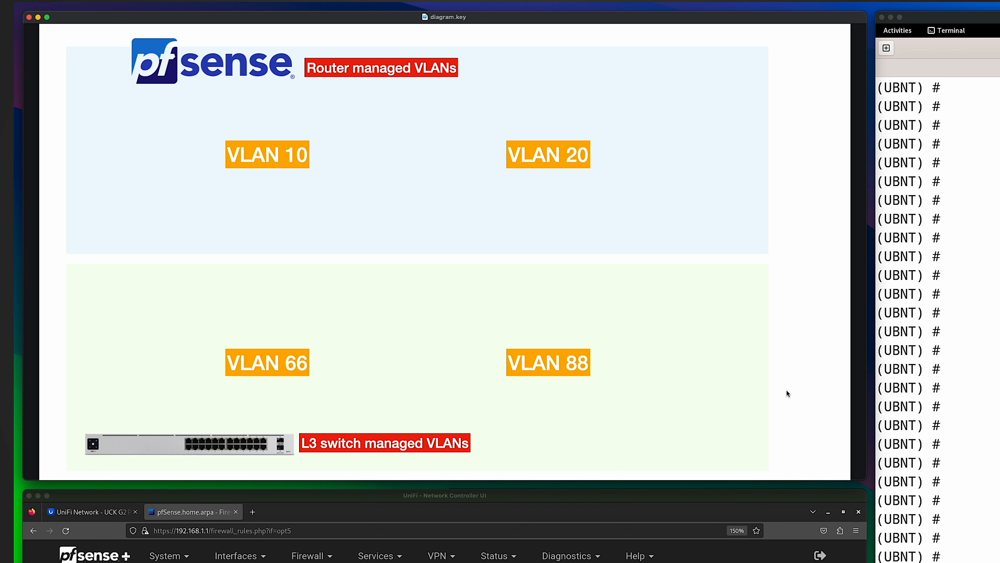
pyautogui.click(787, 393)
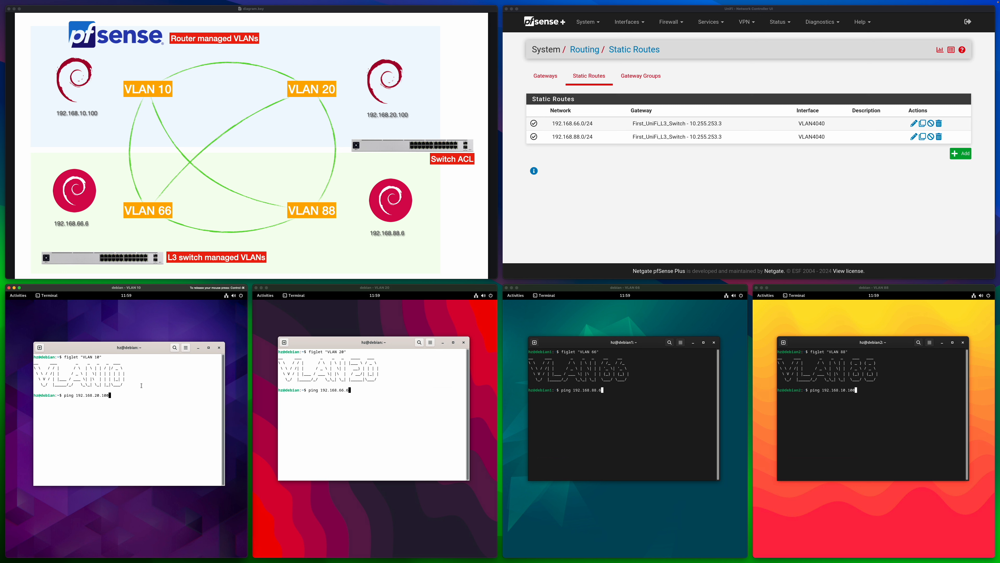
# Ping 192.168.20.100 from the VLAN 10 host and 192.168.66.6 from the VLAN 20 host
pyautogui.press('Return')
pyautogui.click(398, 396)
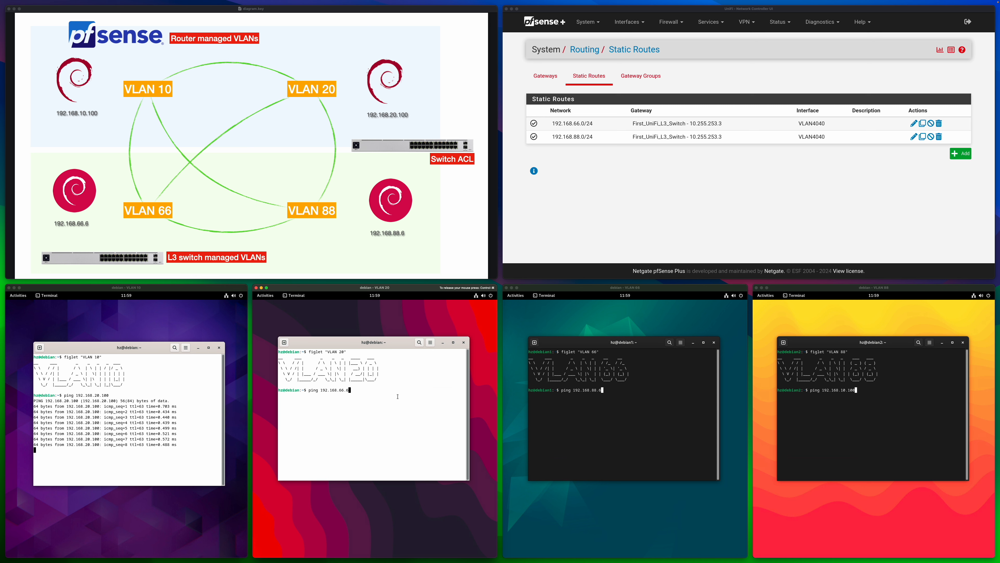
pyautogui.press('Return')
# Ping 192.168.88.6 from the VLAN 66 host and 192.168.10.100 from the VLAN 88 host
pyautogui.click(589, 402)
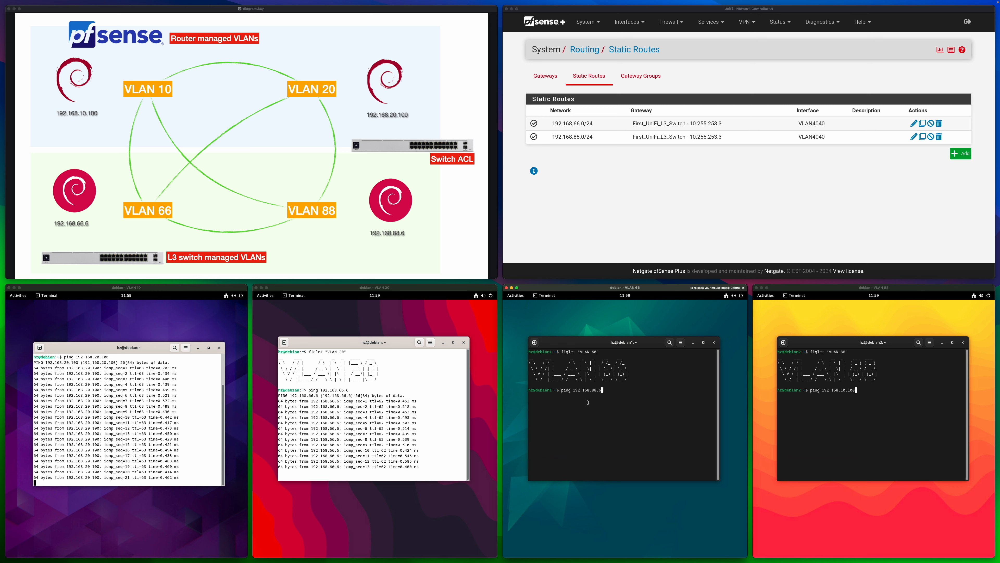
pyautogui.press('Return')
pyautogui.click(884, 413)
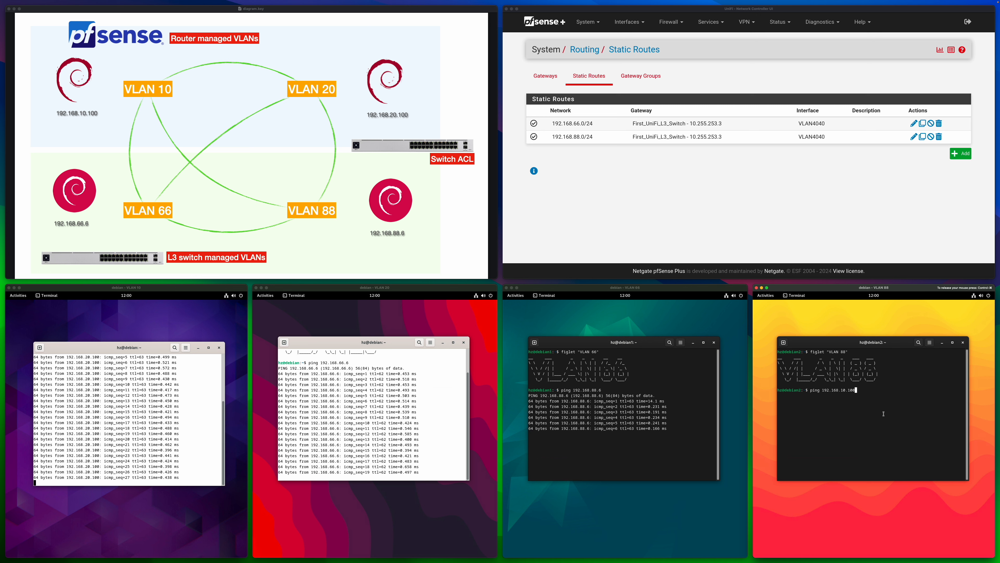
pyautogui.press('Return')
pyautogui.press('ctrl+super')
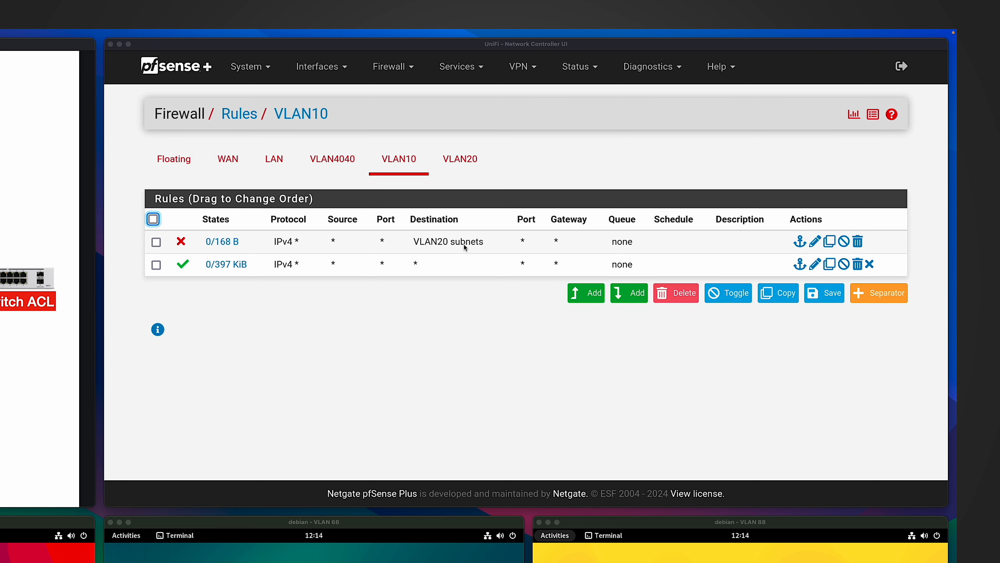
# Open the pfSense firewall rules for VLAN20 to examine the rule that blocks VLAN10 subnets
pyautogui.click(465, 164)
pyautogui.click(465, 163)
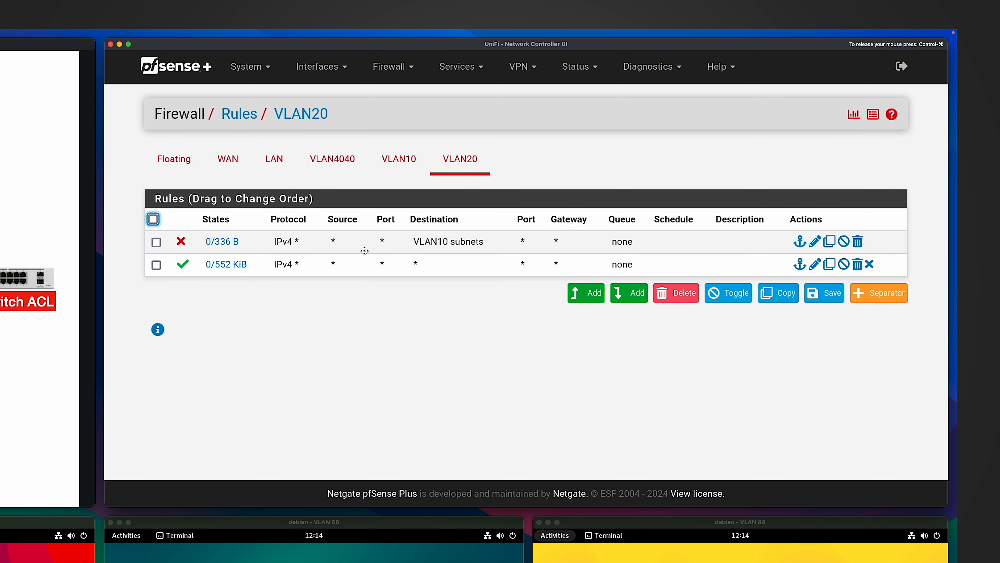
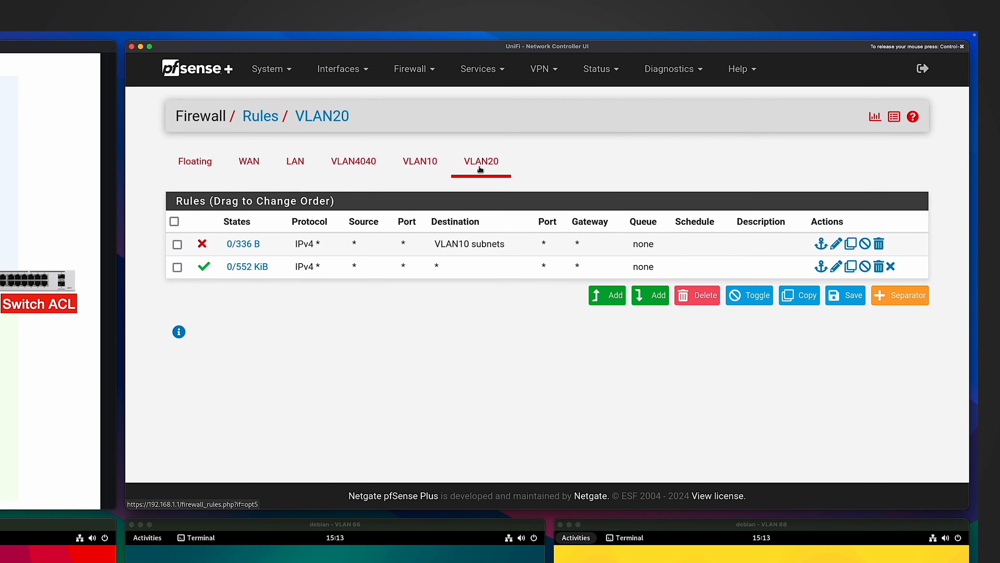
# Add a new firewall rule above the existing VLAN20 rules with action Block and protocol Any
pyautogui.click(607, 296)
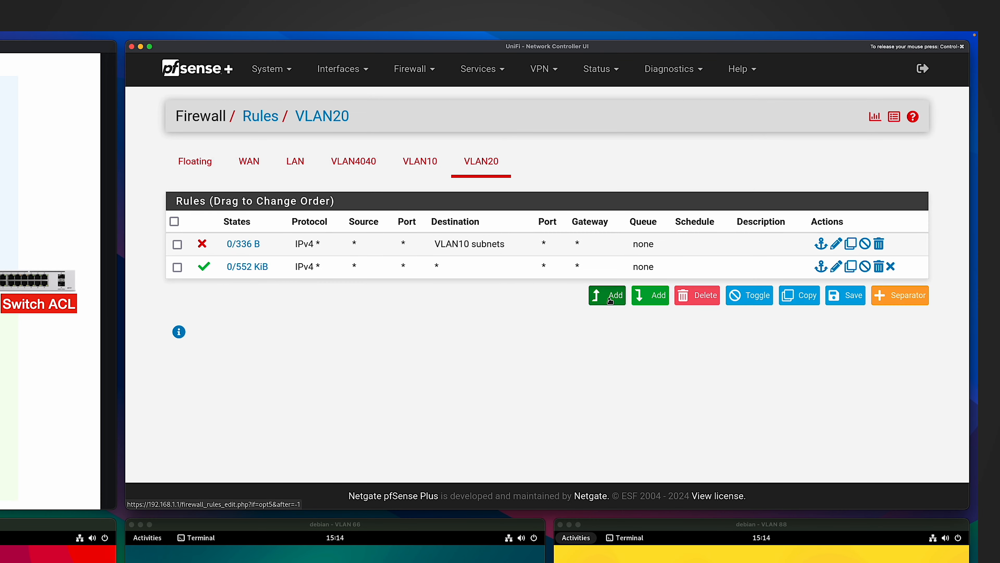
pyautogui.click(333, 182)
pyautogui.click(327, 219)
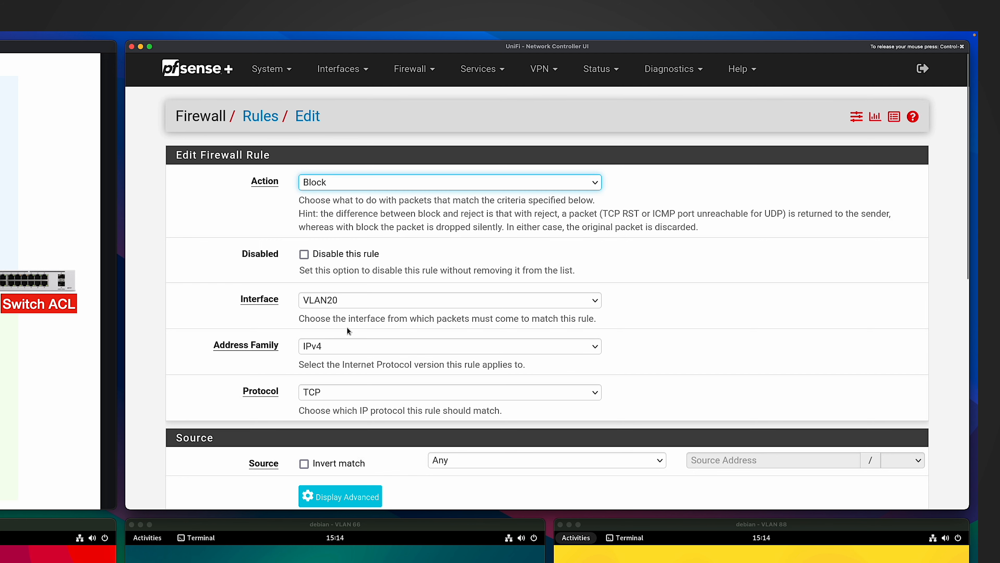
pyautogui.click(357, 398)
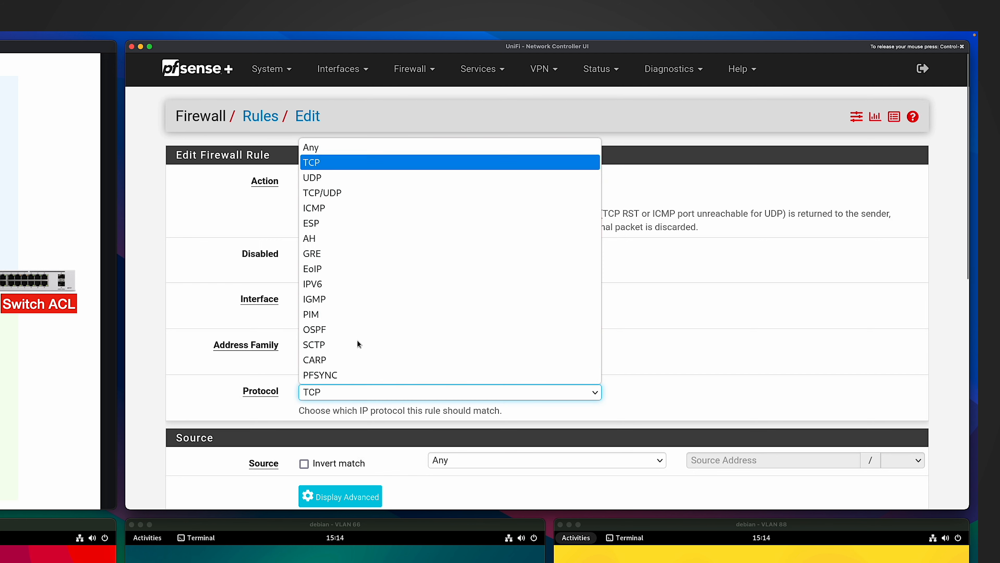
pyautogui.click(338, 147)
# Set the VLAN20 block rule's destination to network 192.168.66.0/24, then save and apply the rule
pyautogui.scroll(-8, 627, 342)
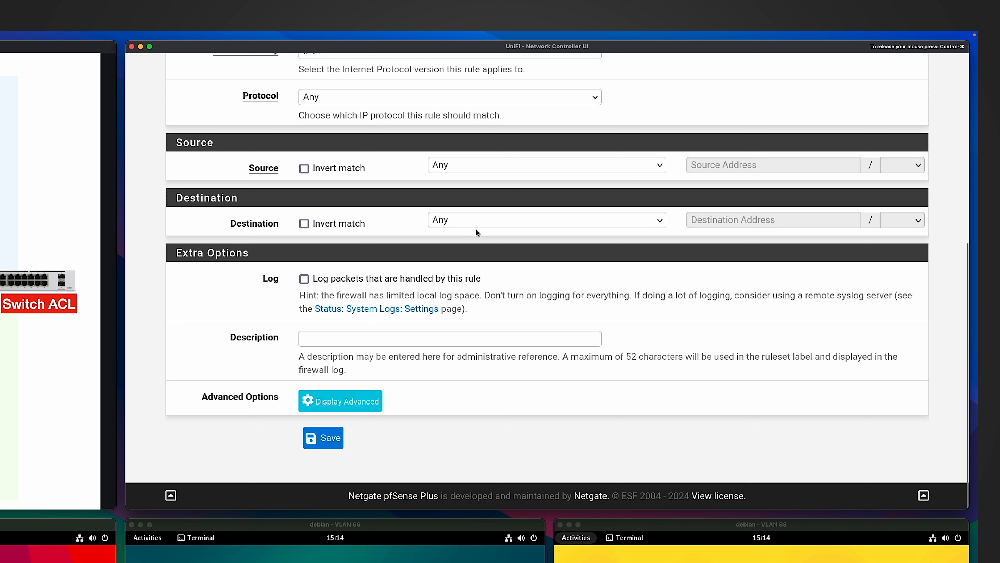
pyautogui.click(481, 220)
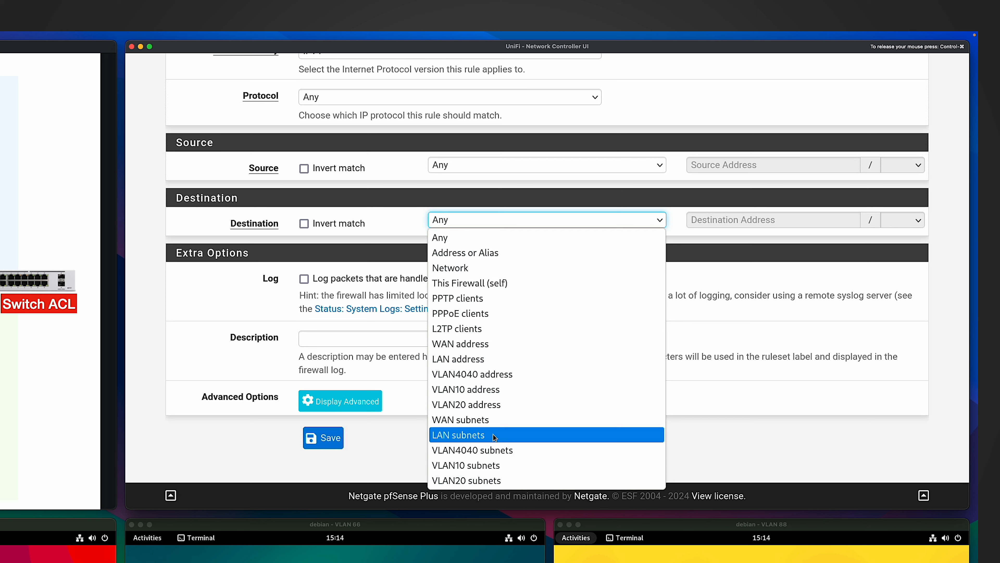
pyautogui.click(475, 268)
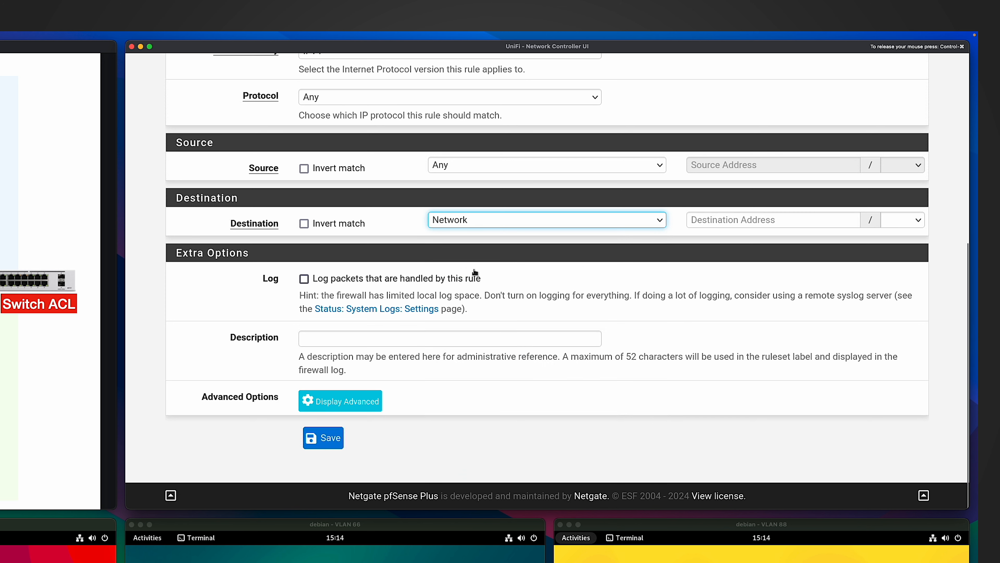
pyautogui.click(764, 220)
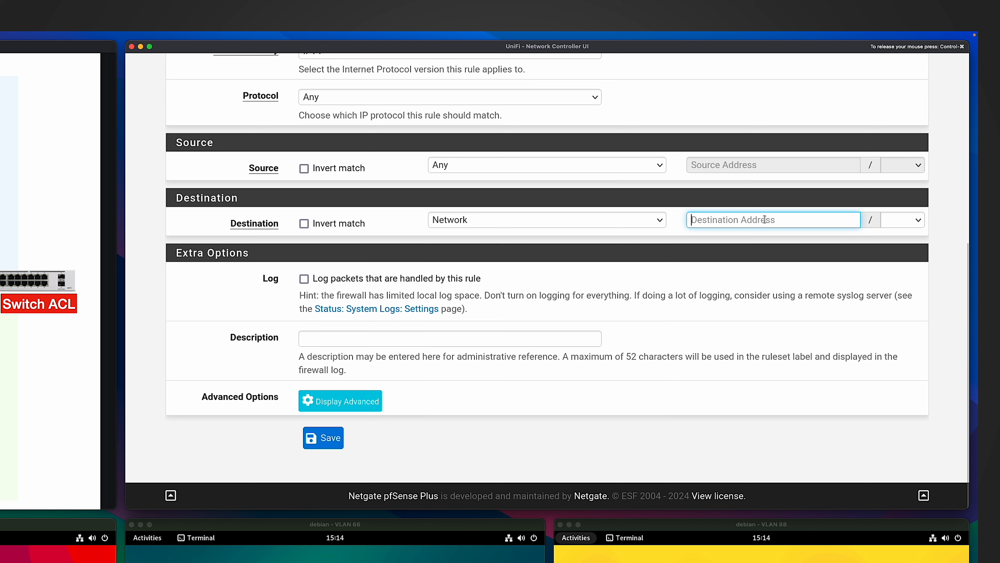
pyautogui.write('192.168.66.0')
pyautogui.click(899, 223)
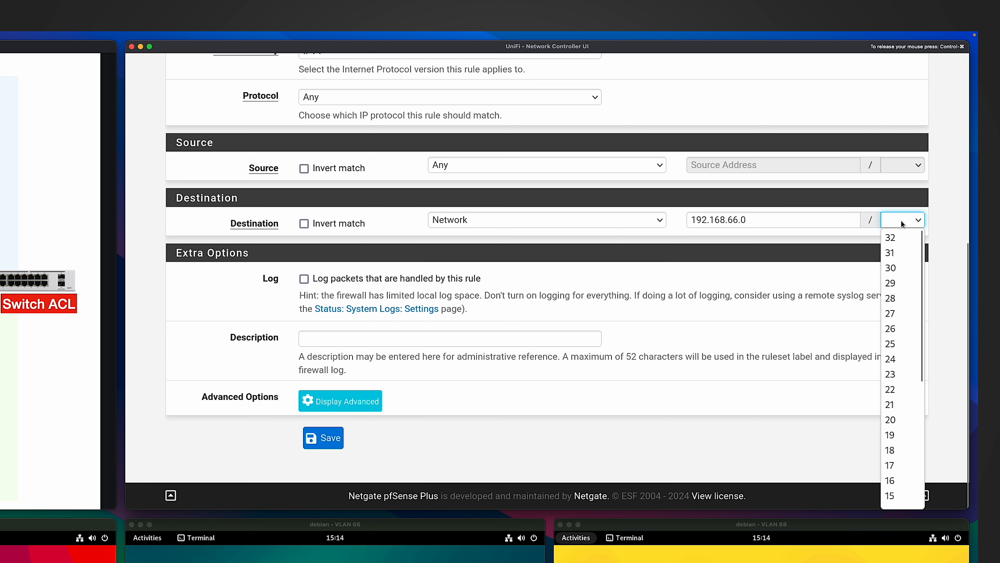
pyautogui.click(895, 354)
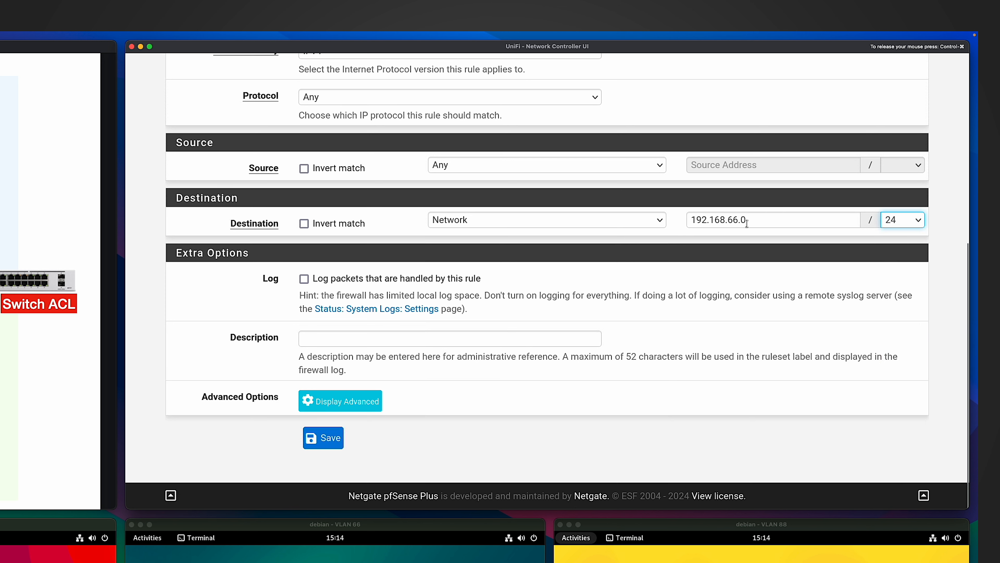
pyautogui.click(323, 437)
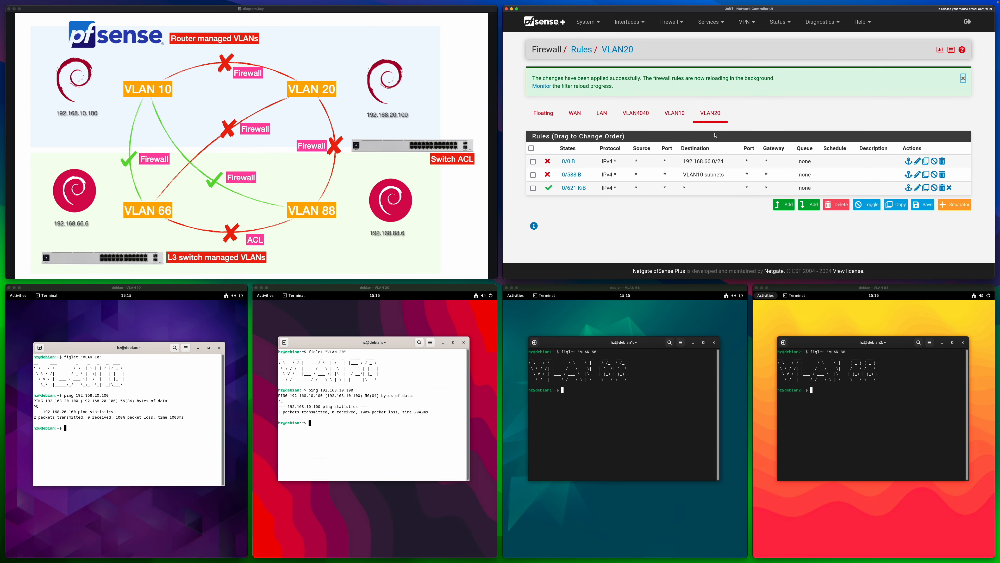
# Ping 192.168.66.6 from the VLAN 20 host and stop the ping
pyautogui.click(394, 390)
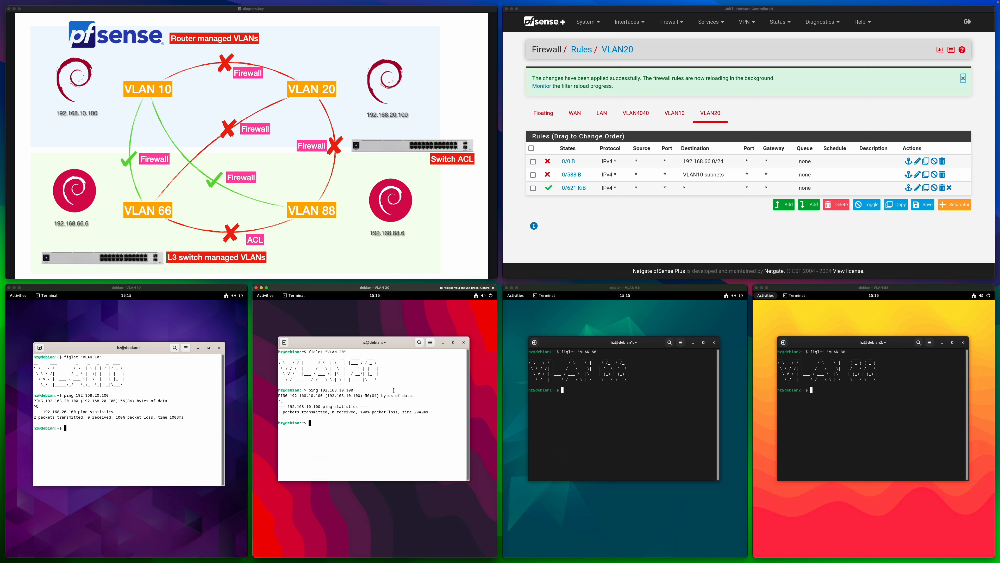
pyautogui.write('ping 192.168.66.6')
pyautogui.press('Return')
pyautogui.hotkey('ctrl', 'c')
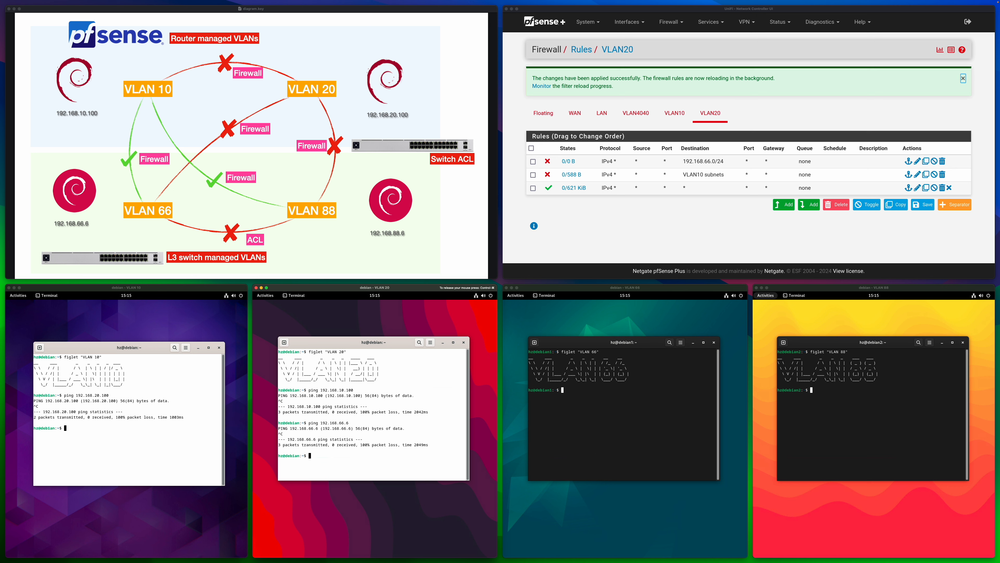
pyautogui.press('ctrl+super')
# Ping 192.168.20.100 from the VLAN 66 host
pyautogui.click(631, 406)
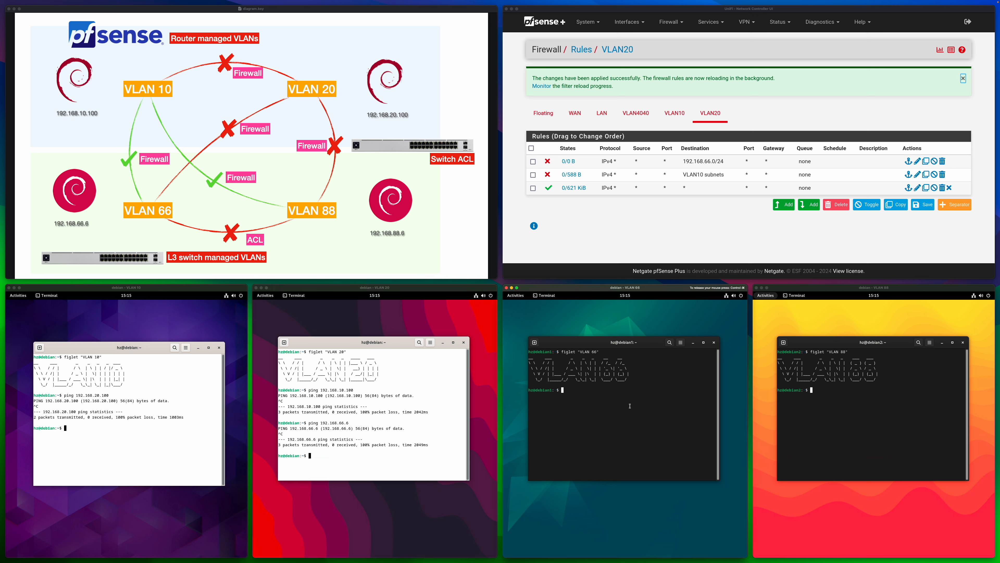
pyautogui.write('ping 192.168.20.100')
pyautogui.press('Return')
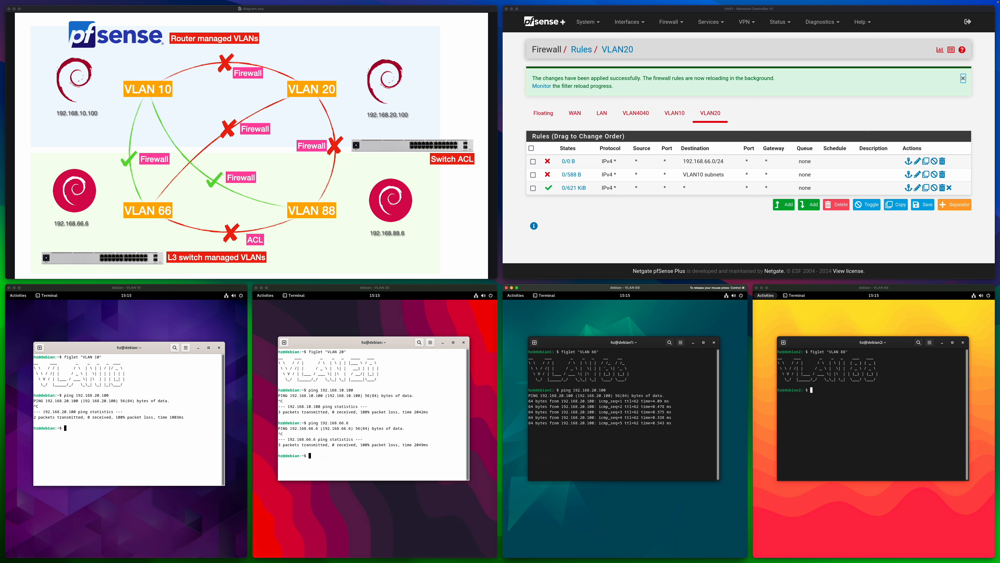
# Add a new rule above the existing VLAN4040 firewall rule with action Block and protocol Any
pyautogui.click(606, 220)
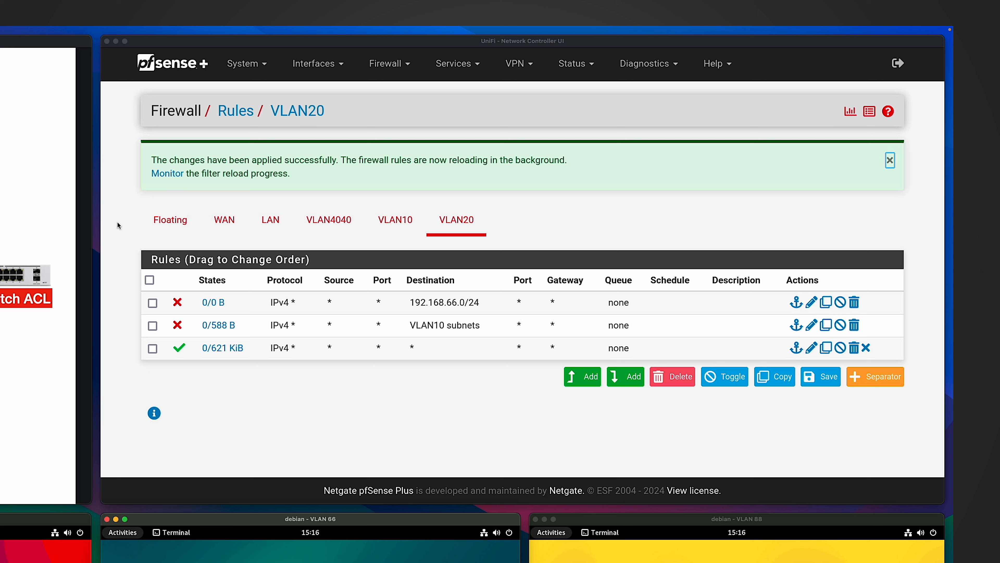
pyautogui.click(343, 223)
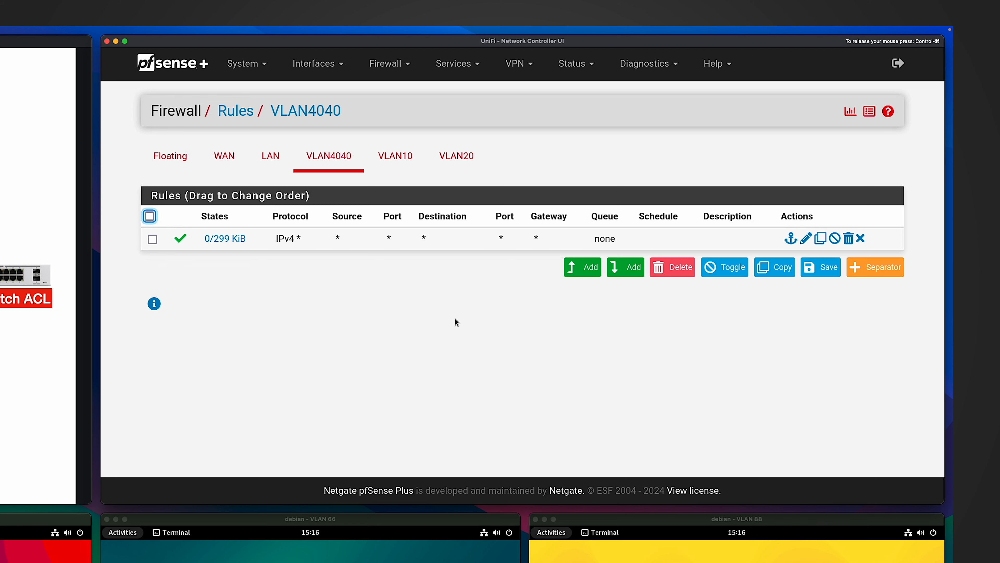
pyautogui.click(583, 267)
pyautogui.click(332, 177)
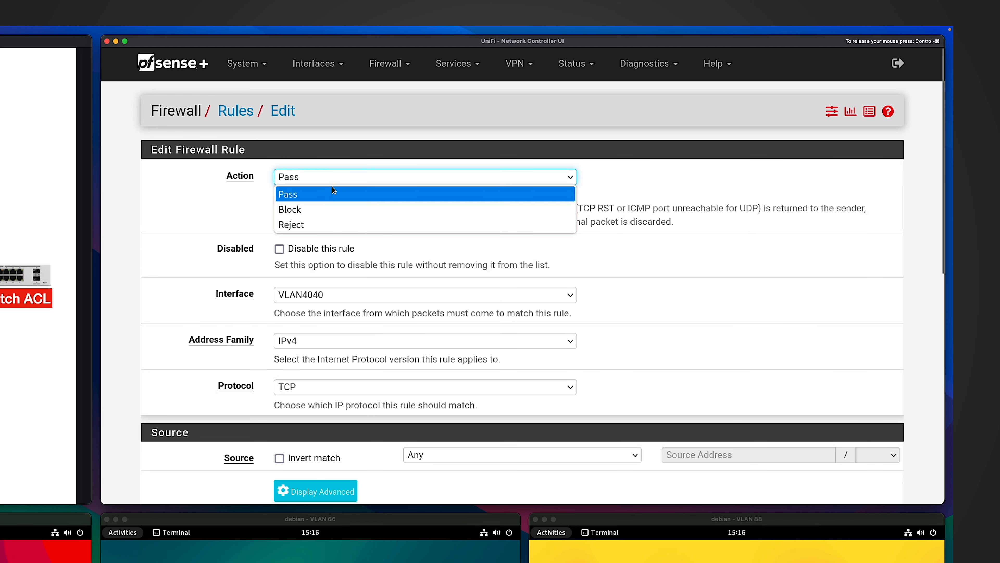
pyautogui.click(304, 211)
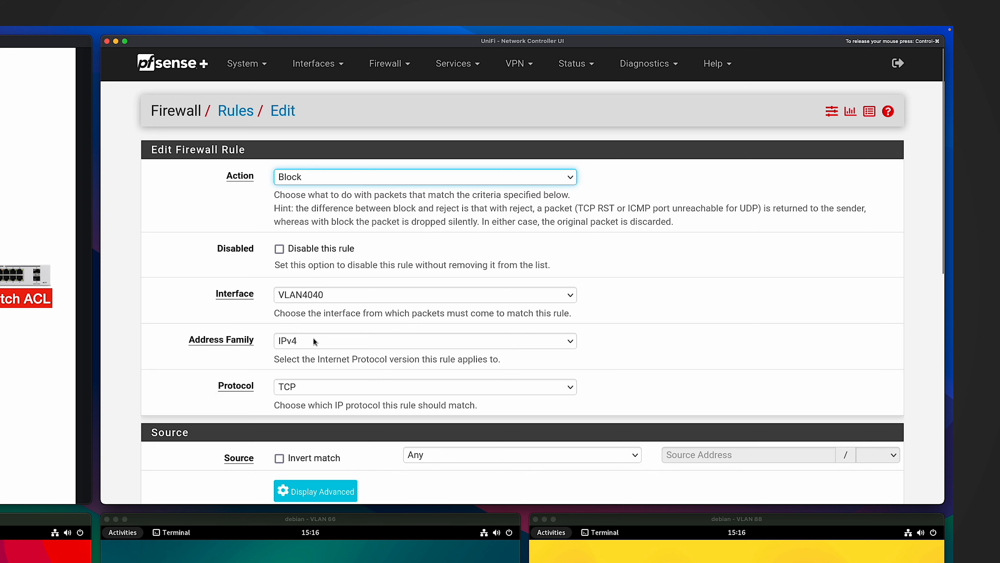
pyautogui.click(306, 384)
pyautogui.click(313, 138)
# Set the VLAN4040 block rule's source to network 192.168.66.0/24
pyautogui.scroll(-4, 428, 309)
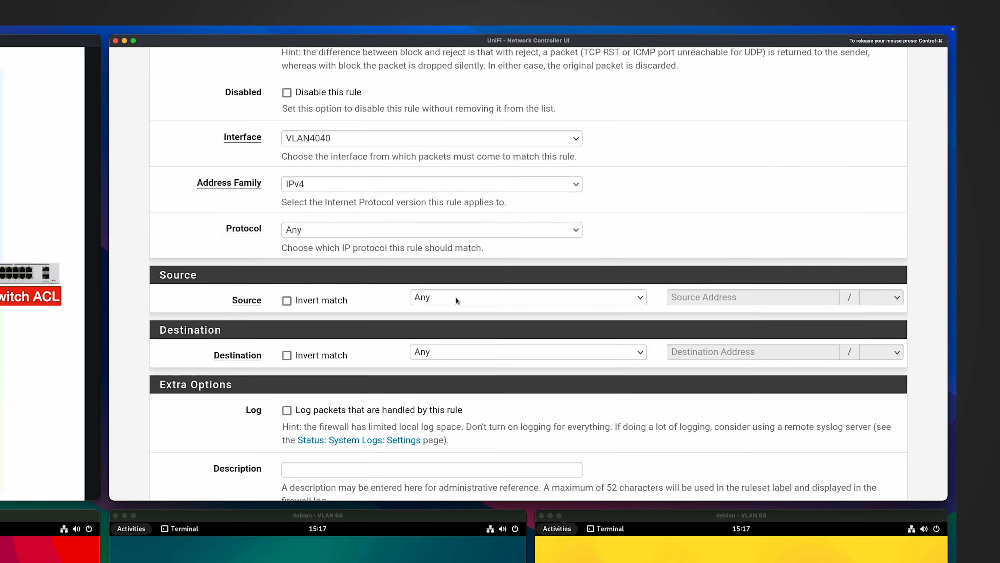
pyautogui.click(698, 165)
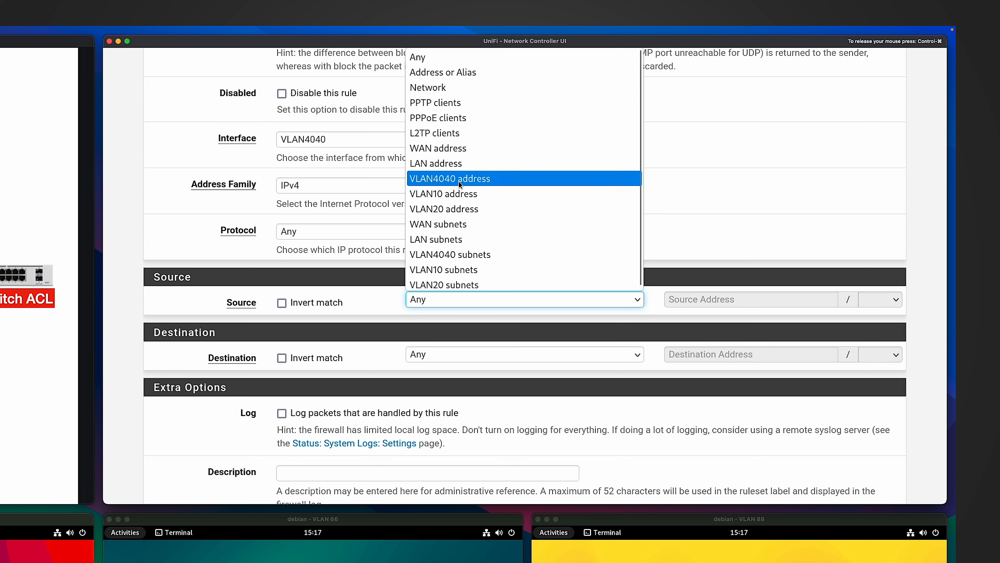
pyautogui.click(433, 88)
pyautogui.click(709, 300)
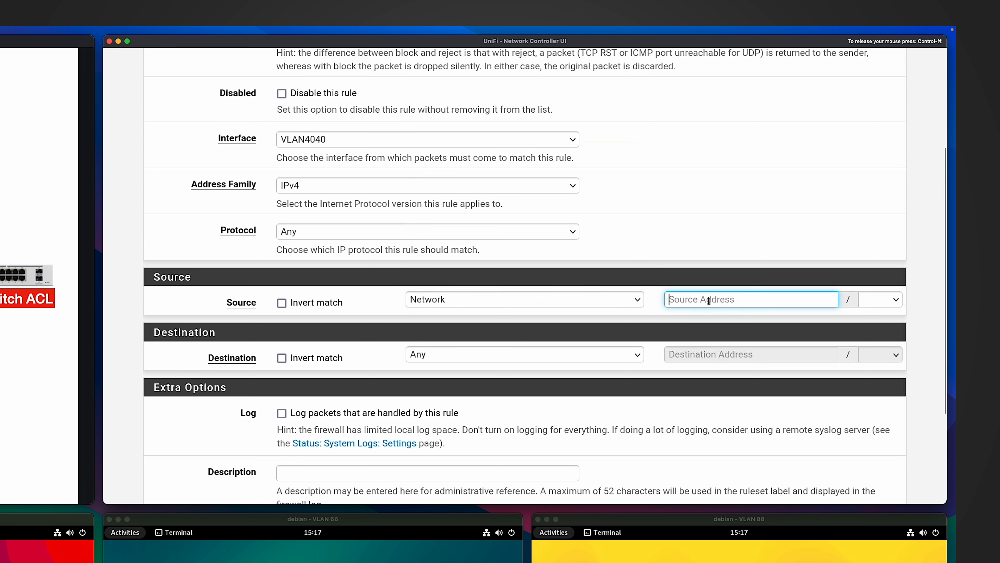
pyautogui.write('192.168.66.0')
pyautogui.press('Tab')
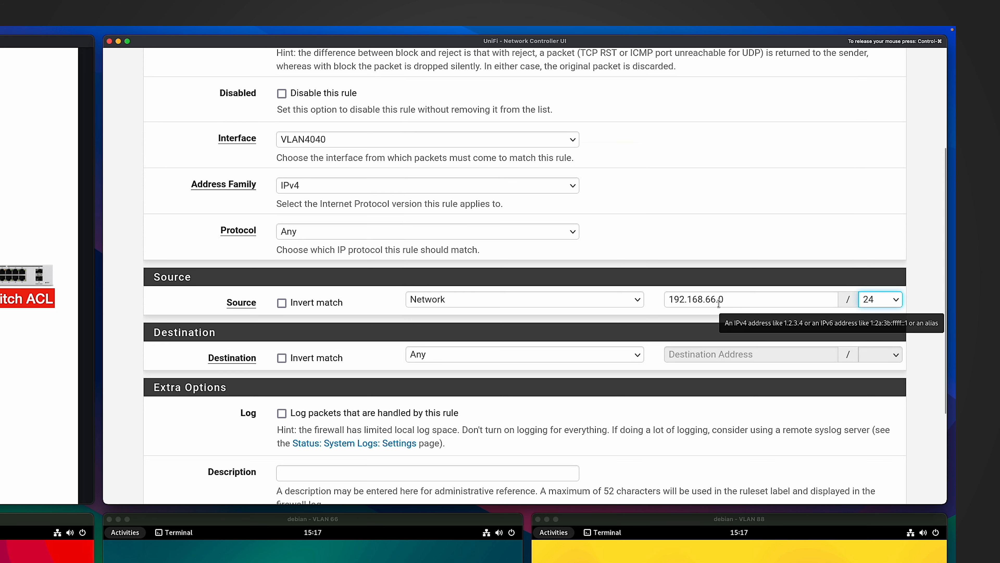
# Set the VLAN4040 block rule's destination to VLAN20 subnets, then save and apply the rule
pyautogui.click(449, 352)
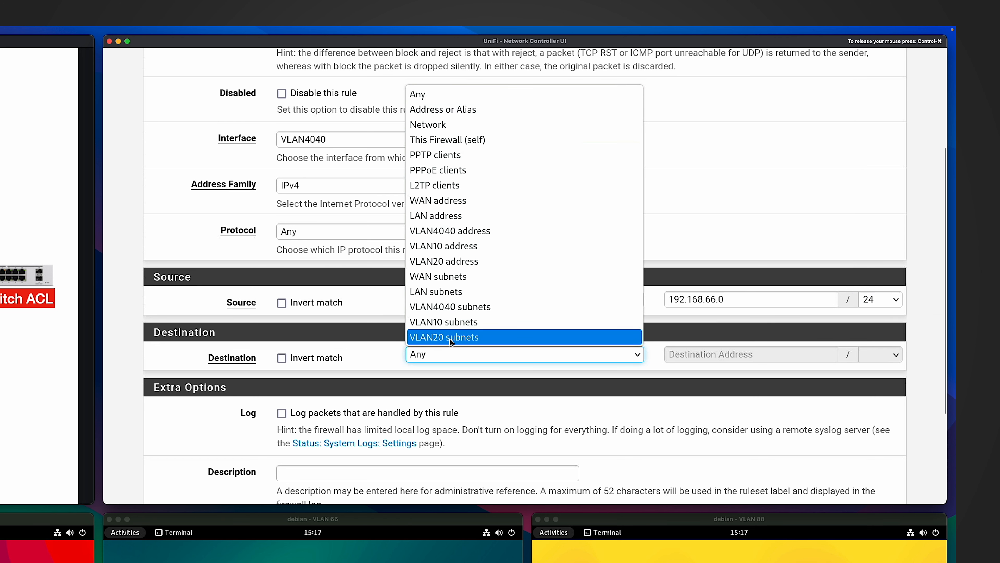
pyautogui.click(450, 337)
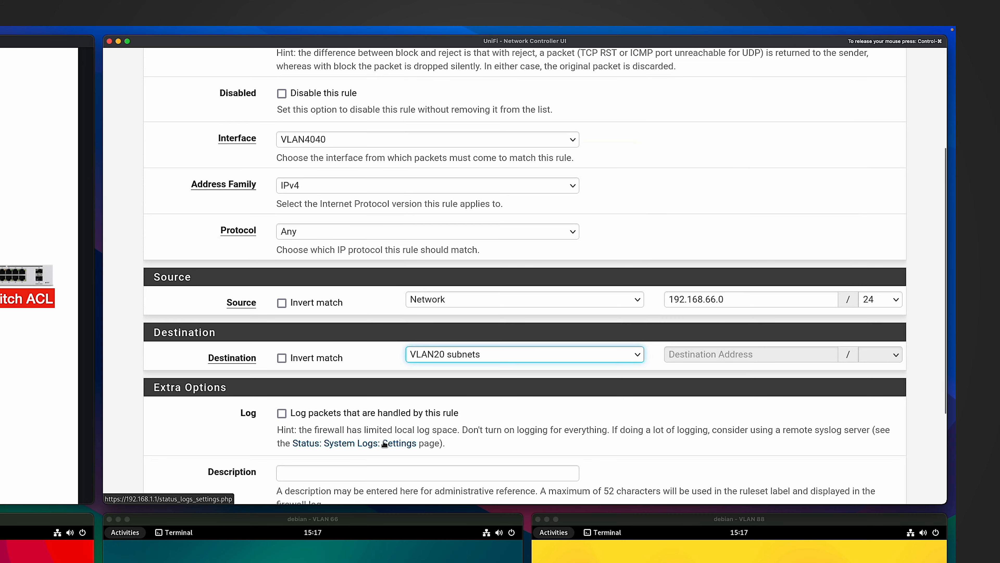
pyautogui.scroll(-3, 529, 446)
pyautogui.click(300, 433)
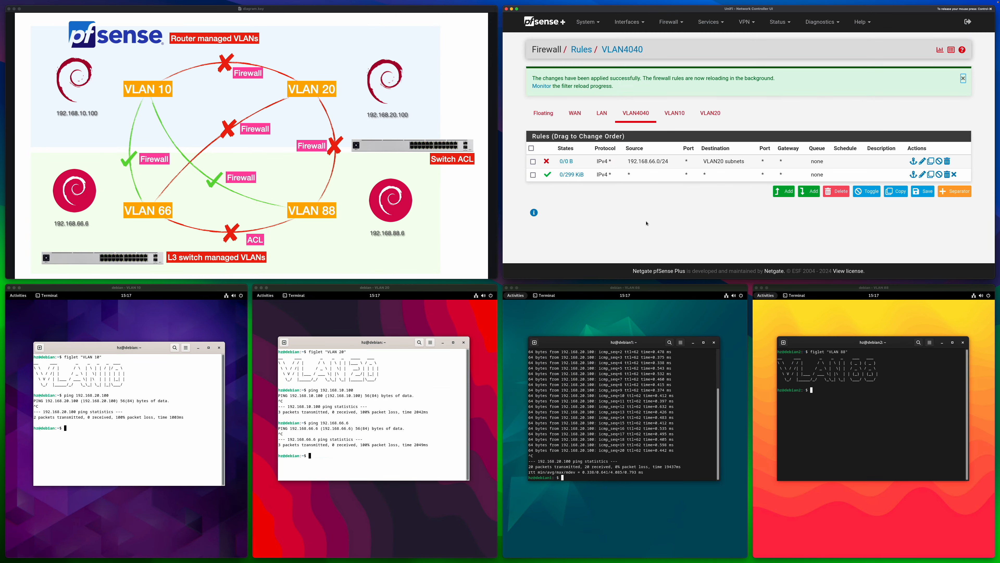
# Repeat the ping to 192.168.20.100 from the VLAN 66 host and stop it
pyautogui.click(638, 390)
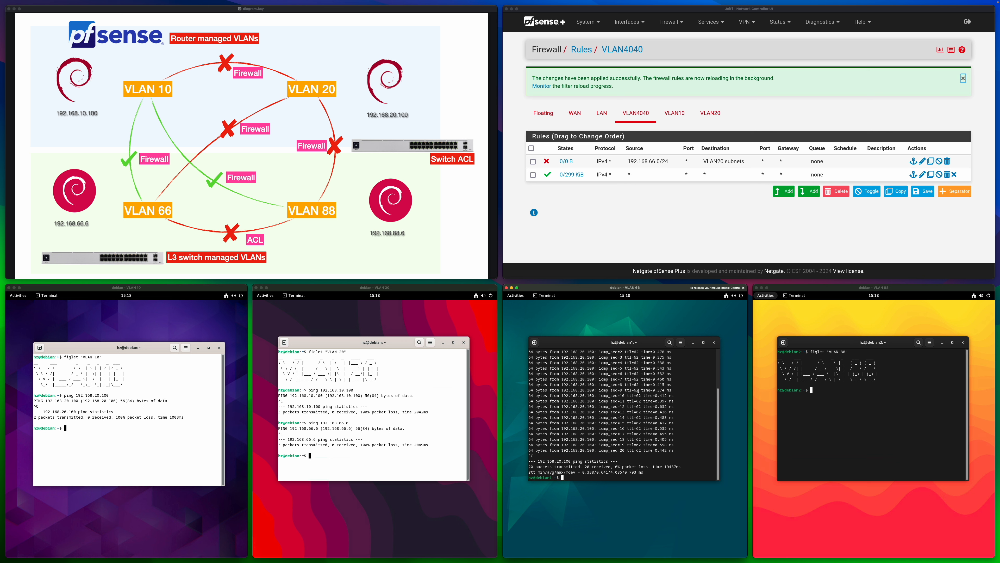
pyautogui.press('Up')
pyautogui.press('Return')
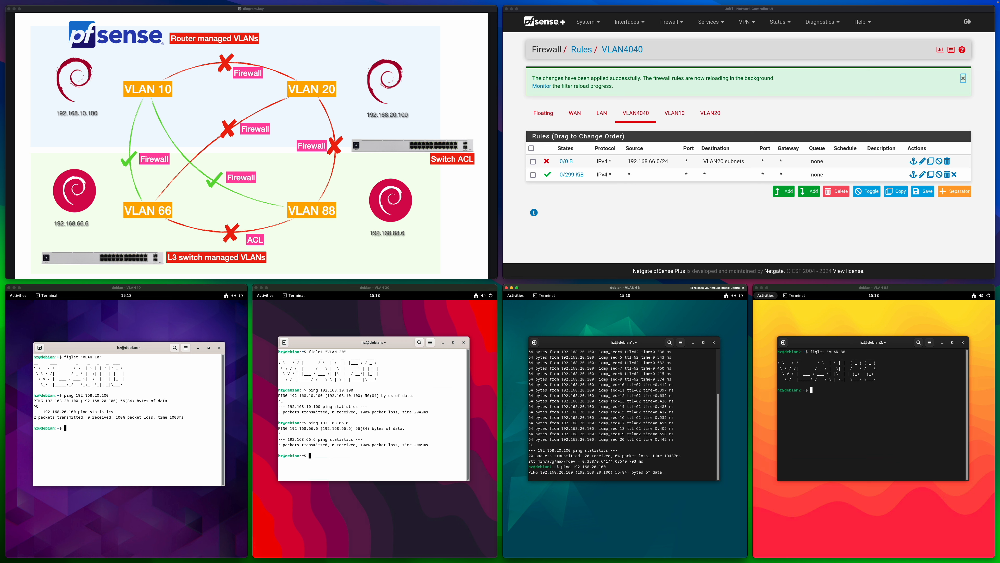
pyautogui.hotkey('ctrl', 'c')
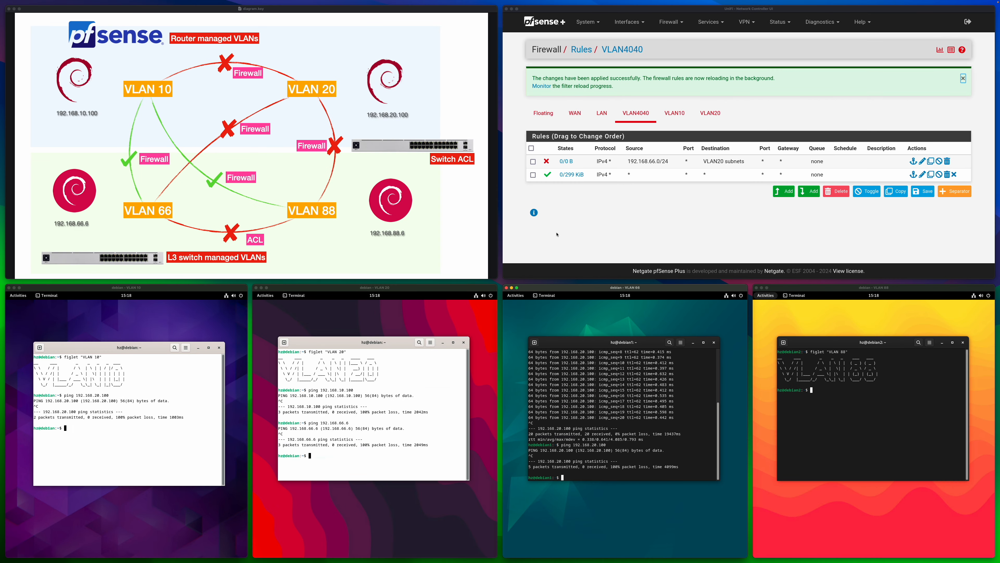
# Ping 192.168.20.100 from the VLAN 88 host and stop the ping
pyautogui.click(875, 412)
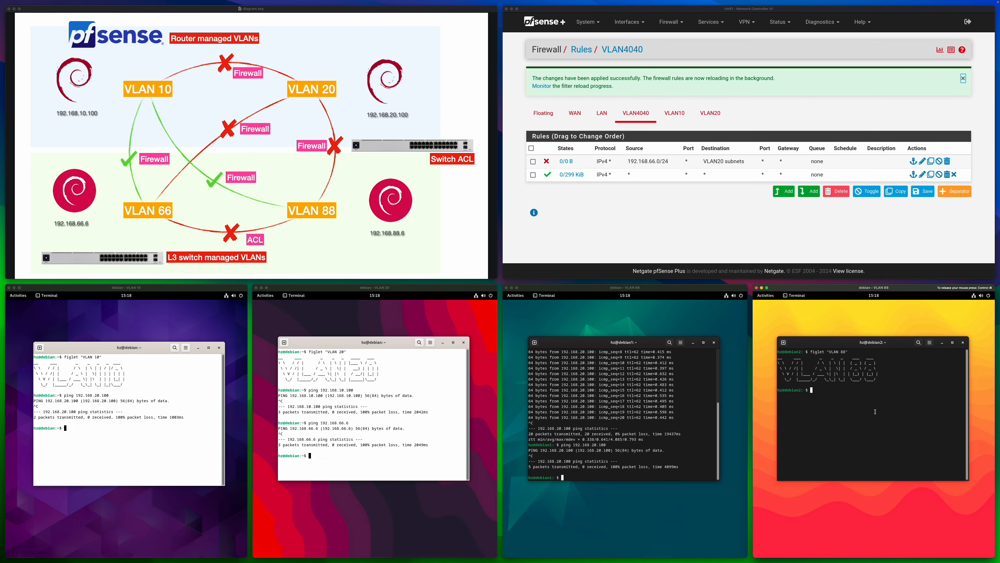
pyautogui.write('ping 192.168.20.100')
pyautogui.press('Return')
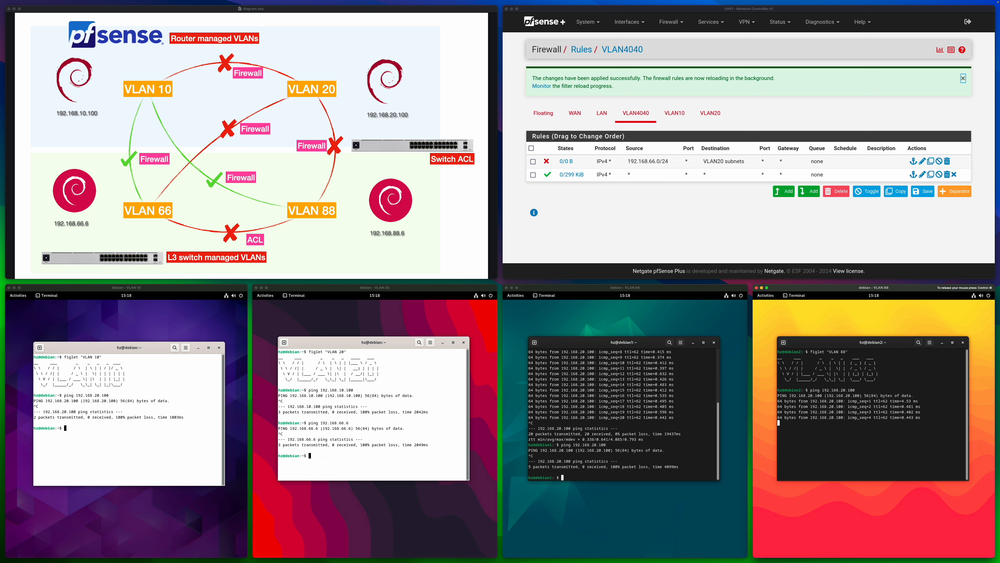
pyautogui.hotkey('ctrl', 'c')
pyautogui.press('ctrl+super')
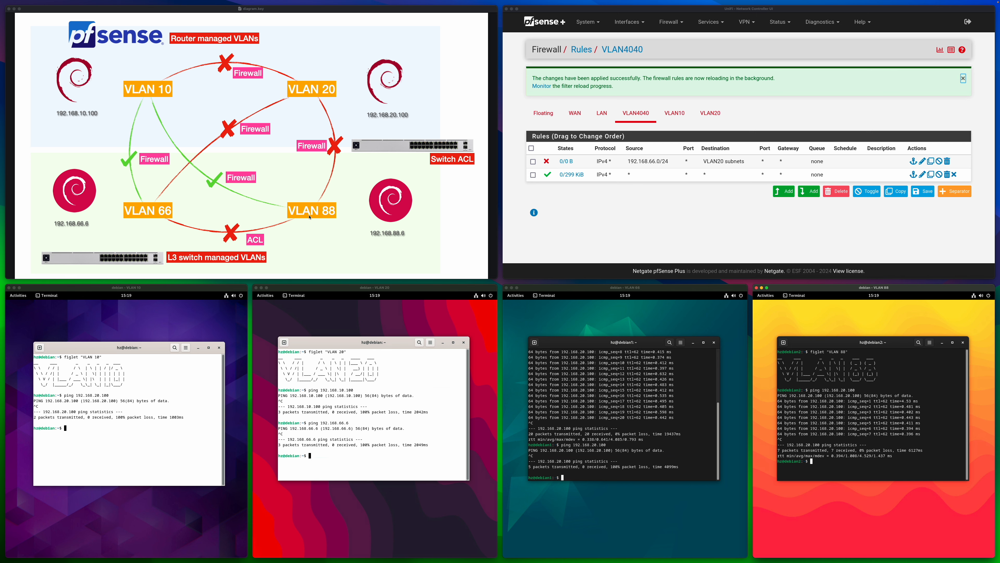
# In the UniFi network settings, enable L3 Network Isolation (ACL) and create an entry isolating source network VLAN 66 from VLAN 88
pyautogui.click(640, 188)
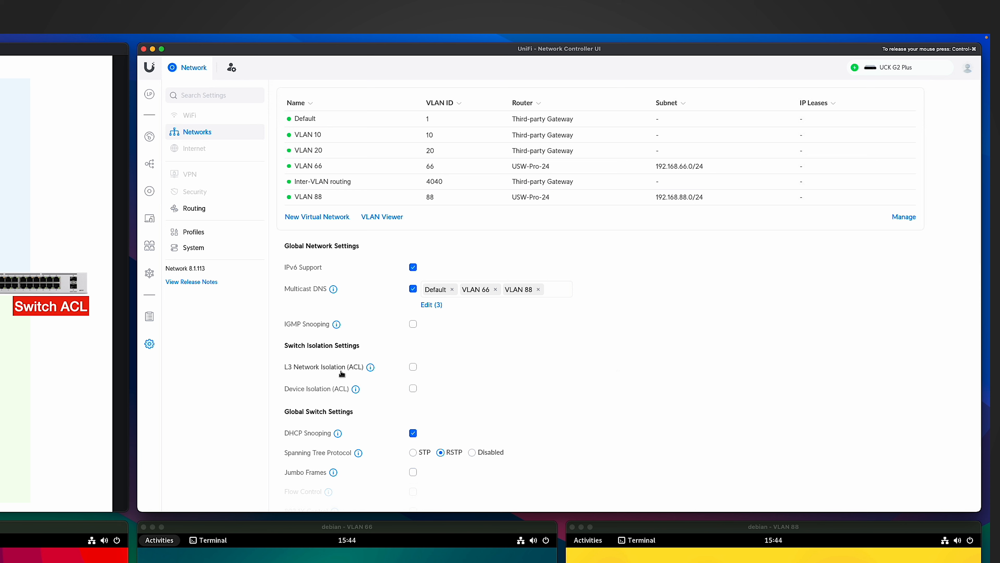
pyautogui.click(412, 367)
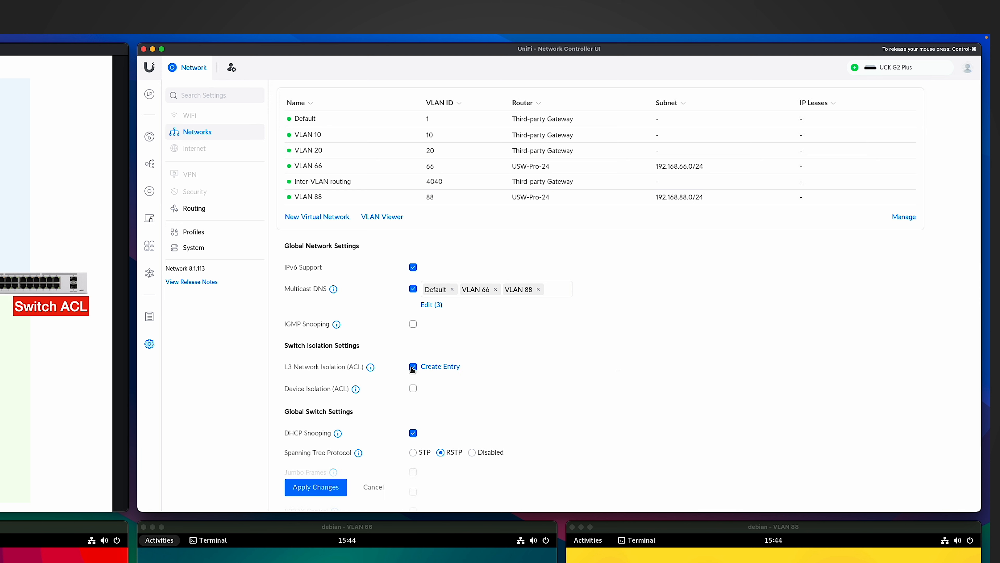
pyautogui.click(441, 368)
pyautogui.click(524, 288)
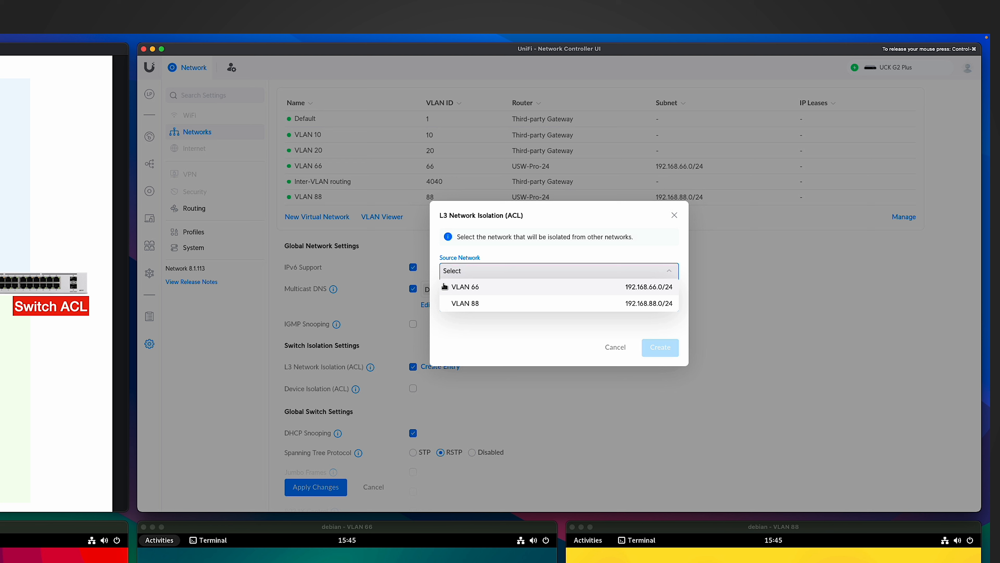
pyautogui.click(483, 288)
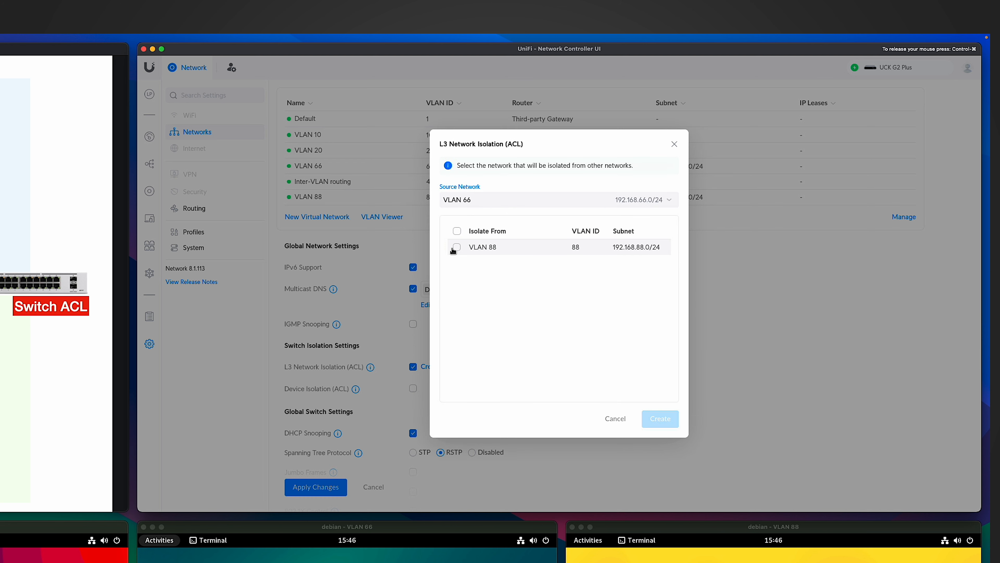
pyautogui.click(457, 247)
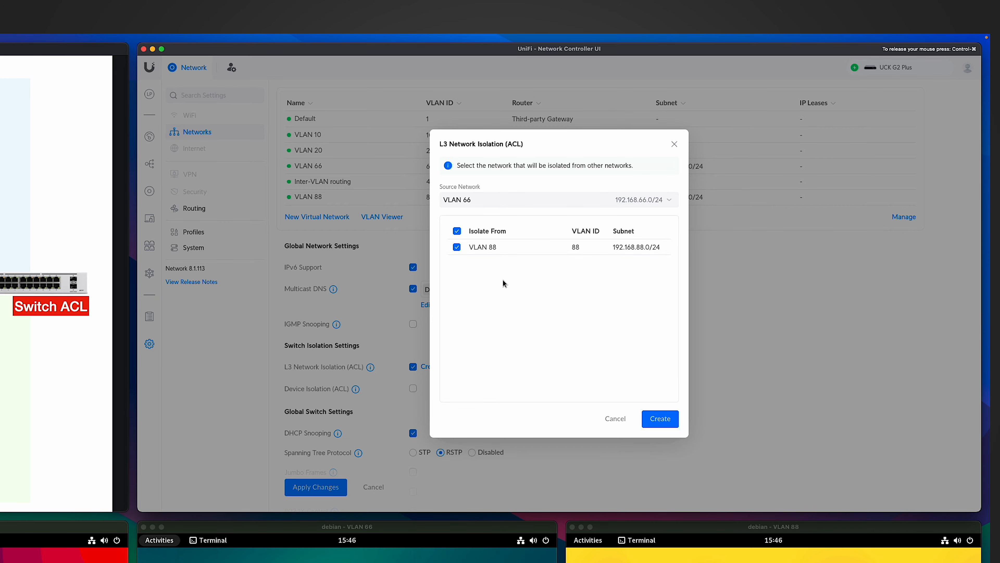
pyautogui.press('Return')
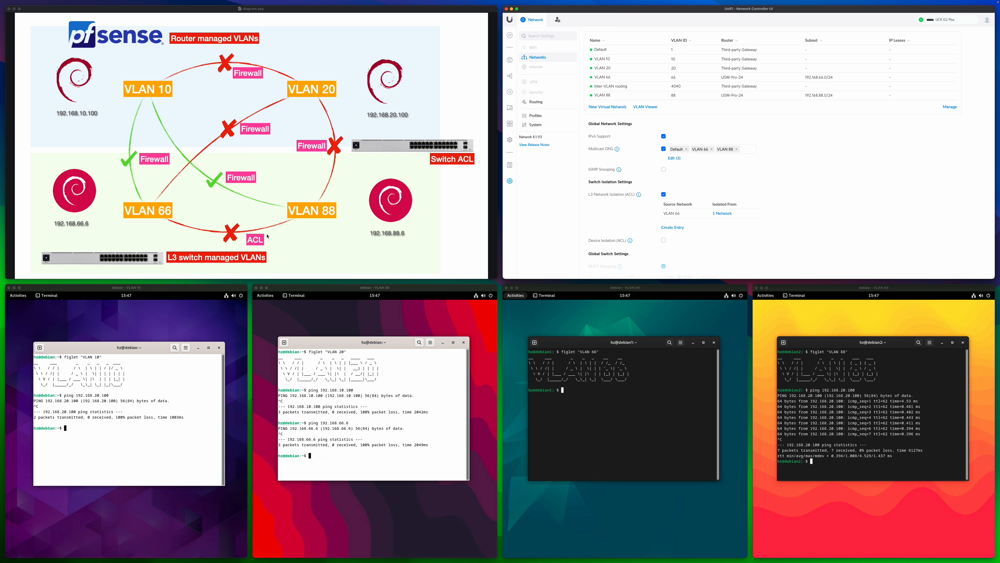
# Start a ping to 192.168.88.6 from the VLAN 66 host's terminal
pyautogui.click(625, 390)
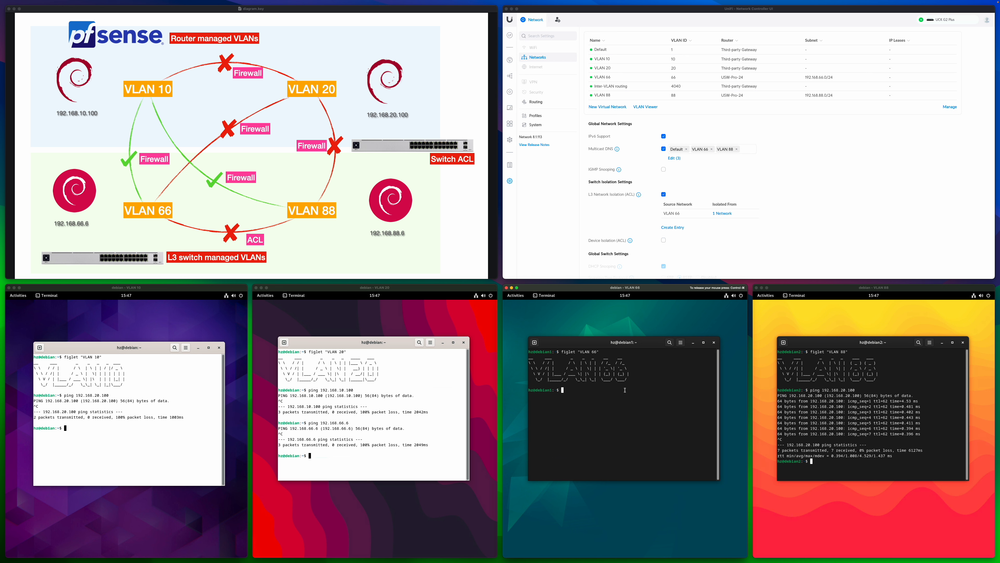
pyautogui.write('ping 192.168.88.6')
pyautogui.press('Return')
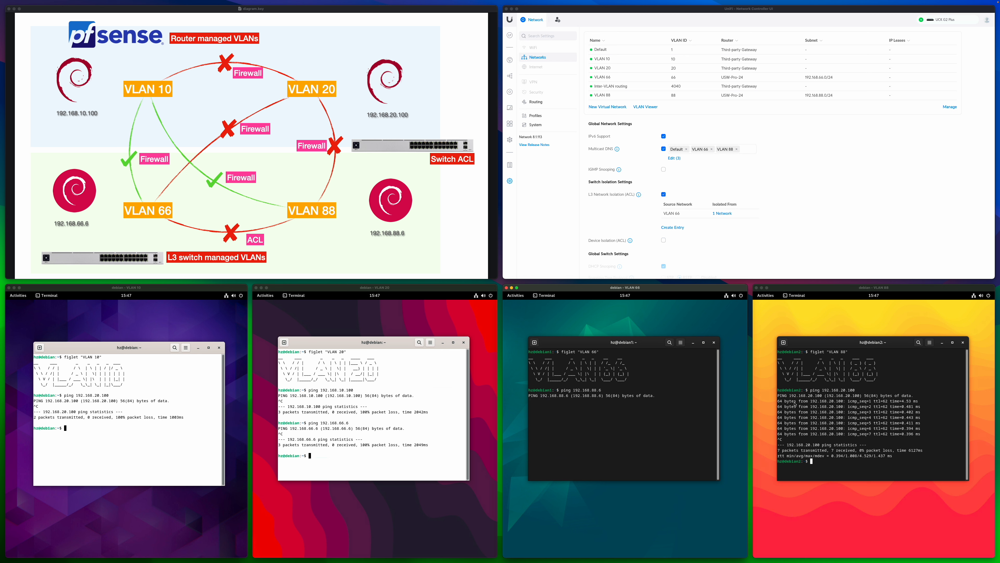
# Start a ping to 192.168.66.6 from the VLAN 88 host's terminal
pyautogui.click(861, 405)
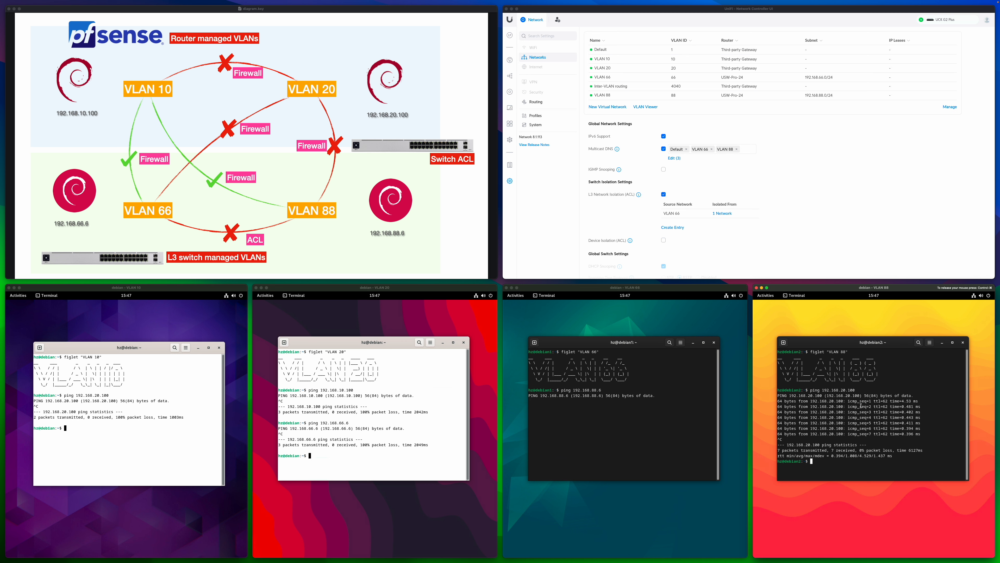
pyautogui.write('ping 192.168.66.6')
pyautogui.press('Return')
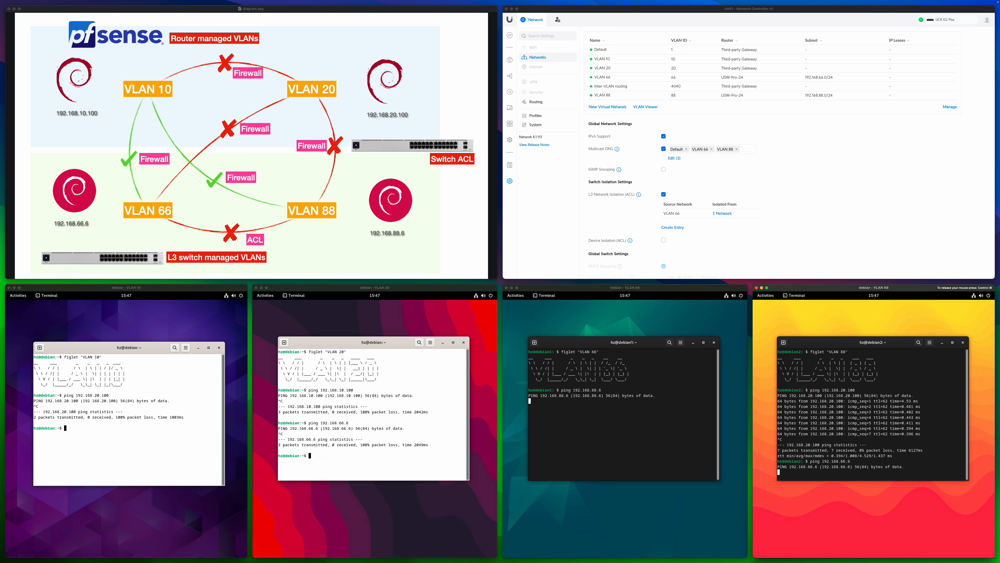
# Ping 192.168.66.6 from the VLAN 10 host and stop the ping
pyautogui.press('ctrl+super')
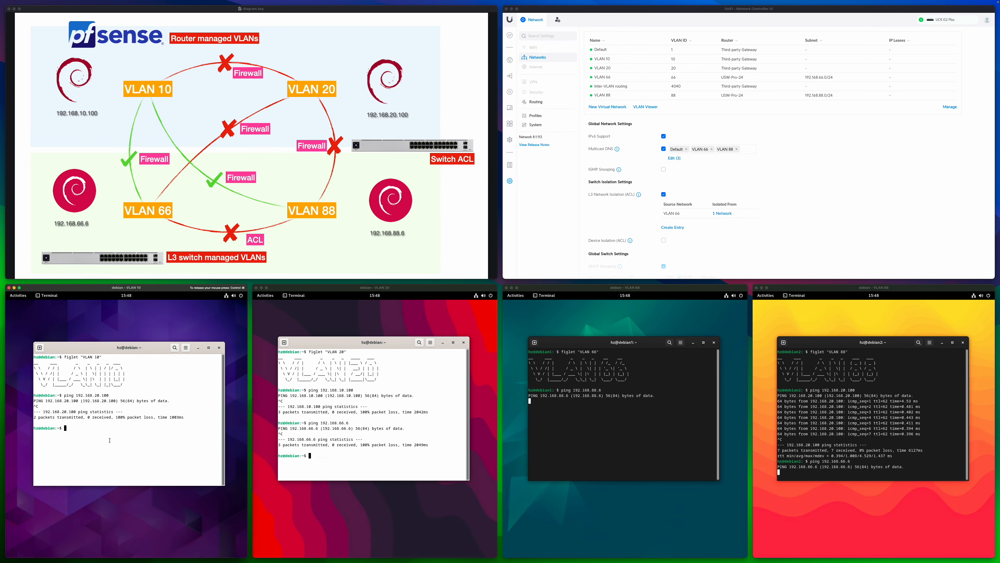
pyautogui.write('ping 192.168.66.6')
pyautogui.press('Return')
pyautogui.hotkey('ctrl', 'c')
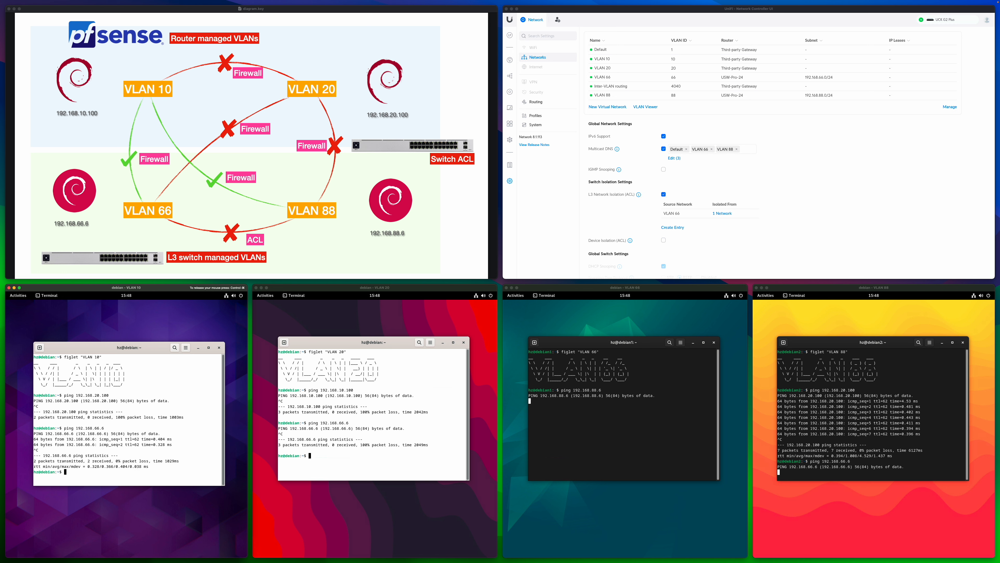
# Stop the running ping on the VLAN 88 host and ping 192.168.10.100 from it instead
pyautogui.click(883, 424)
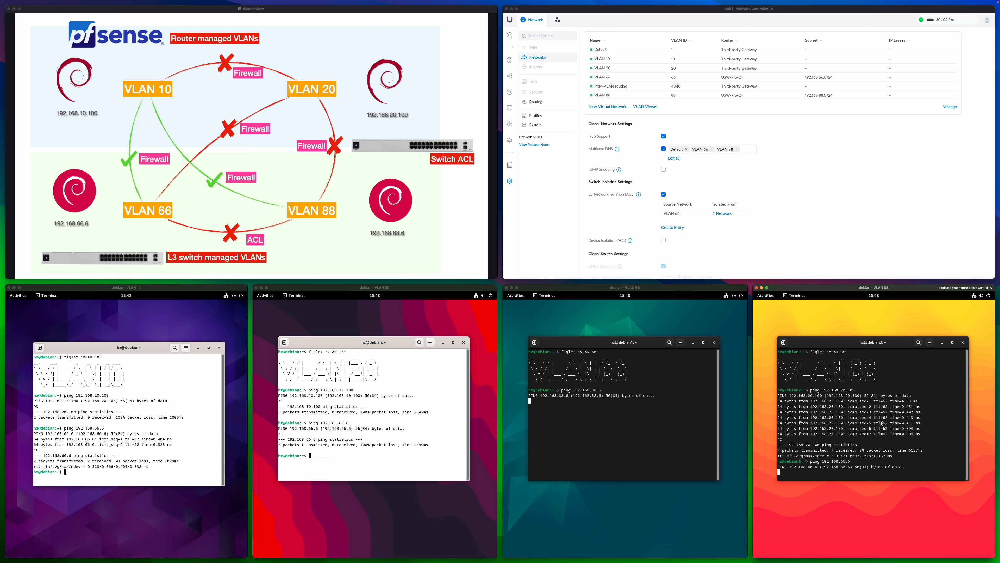
pyautogui.hotkey('ctrl', 'c')
pyautogui.press('Up')
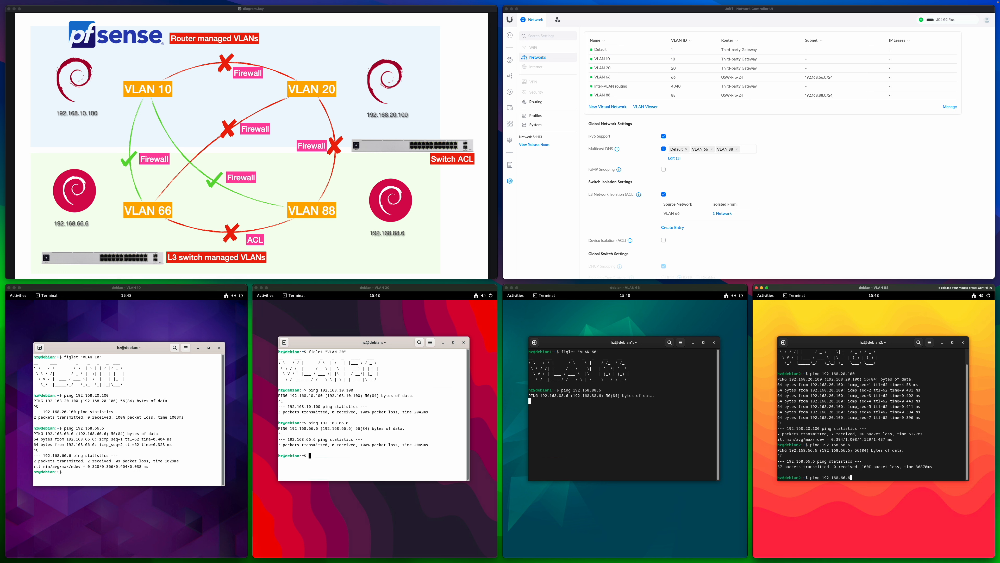
pyautogui.press('BackSpace')
pyautogui.press('BackSpace')
pyautogui.press('BackSpace')
pyautogui.press('BackSpace')
pyautogui.write('10.100')
pyautogui.press('Return')
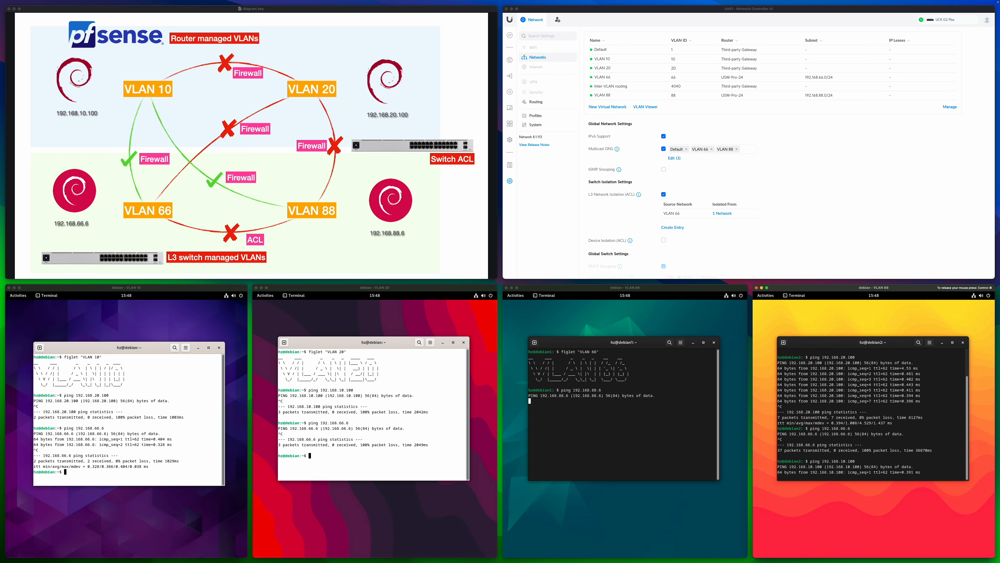